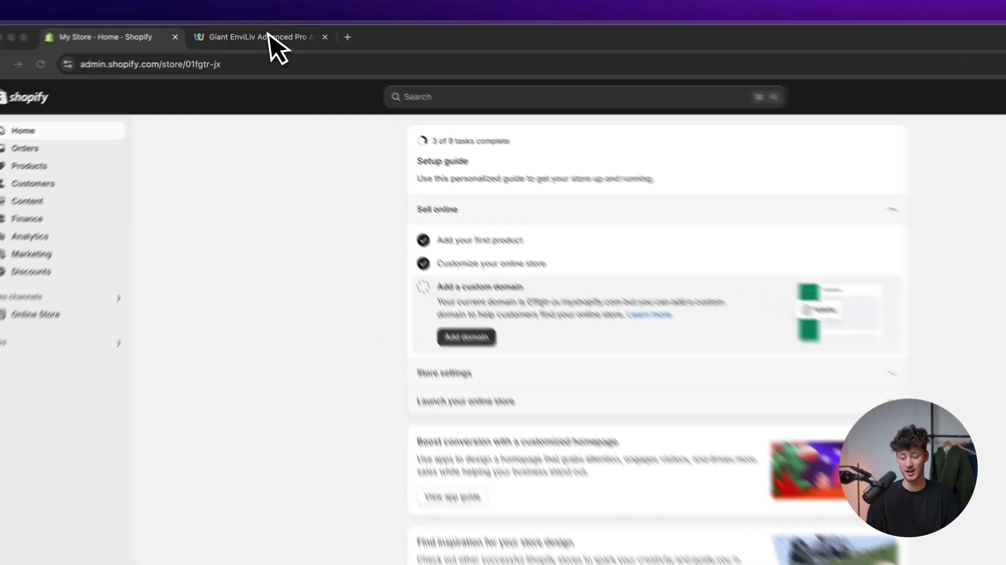
# Remove the Giant EnviLiv Advanced Pro Axs bike from the Swish demo wishlist, then re-add it
pyautogui.click(252, 33)
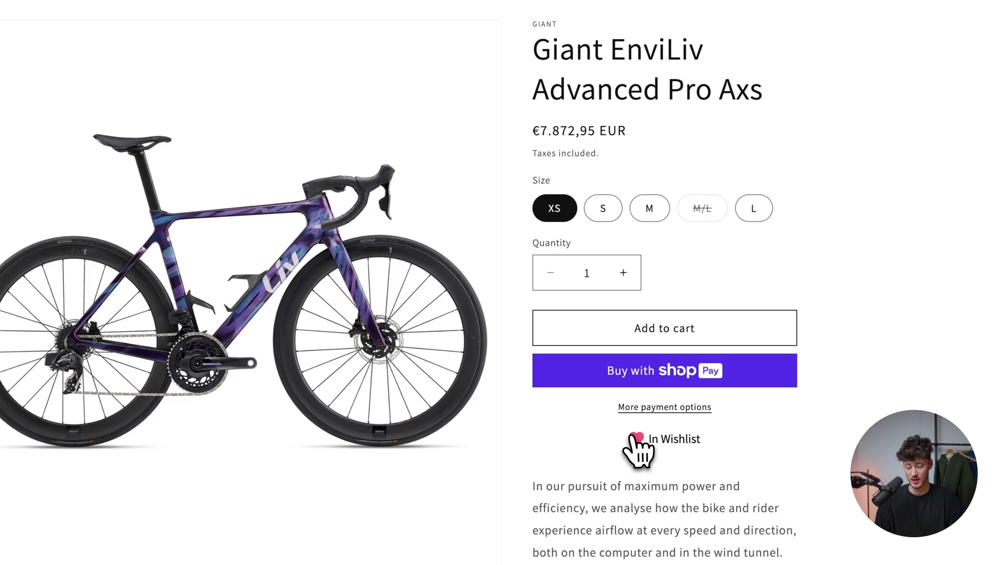
pyautogui.click(636, 444)
pyautogui.click(638, 412)
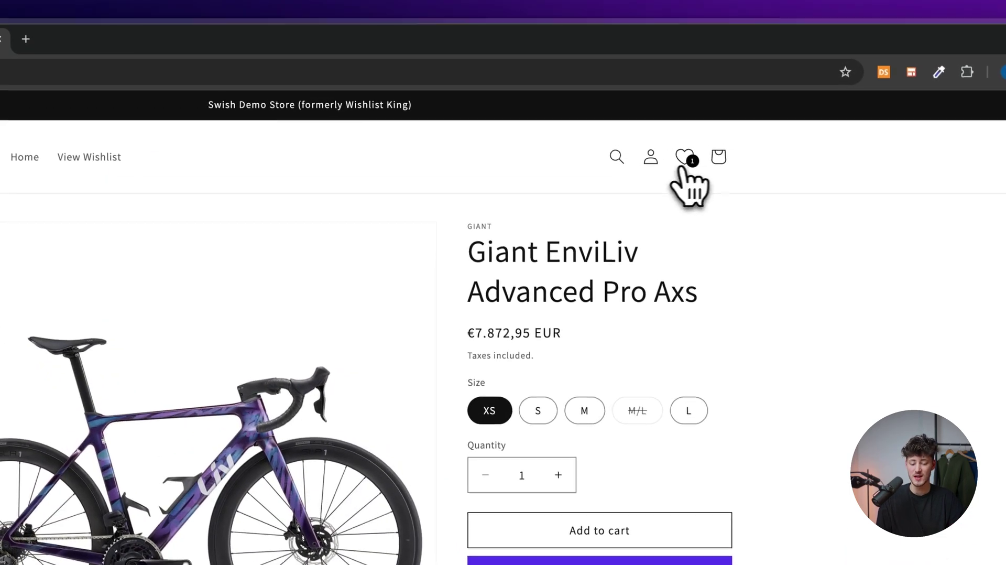
# View the demo store's wishlist page, then return to the Shopify admin home
pyautogui.click(683, 159)
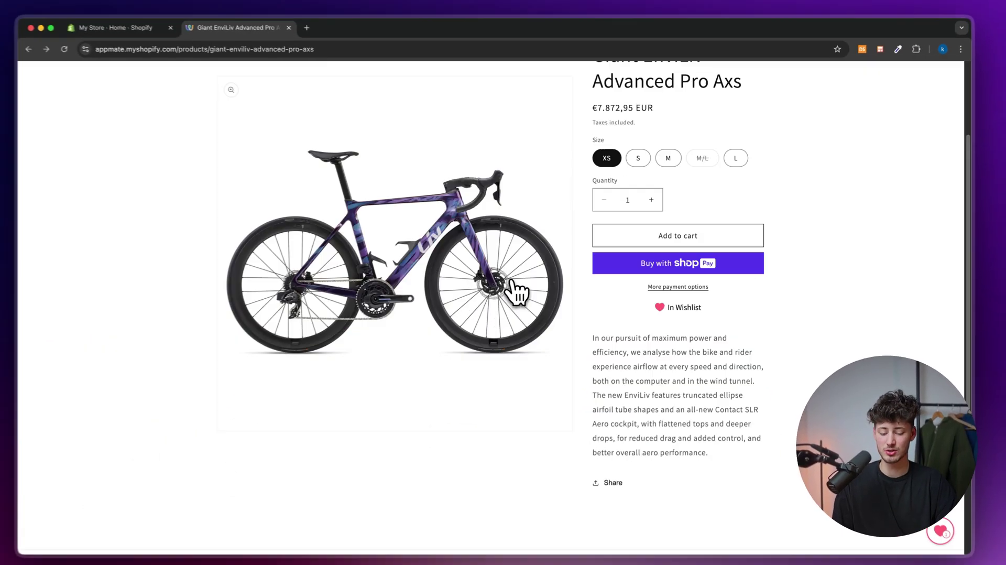
pyautogui.scroll(3, 448, 325)
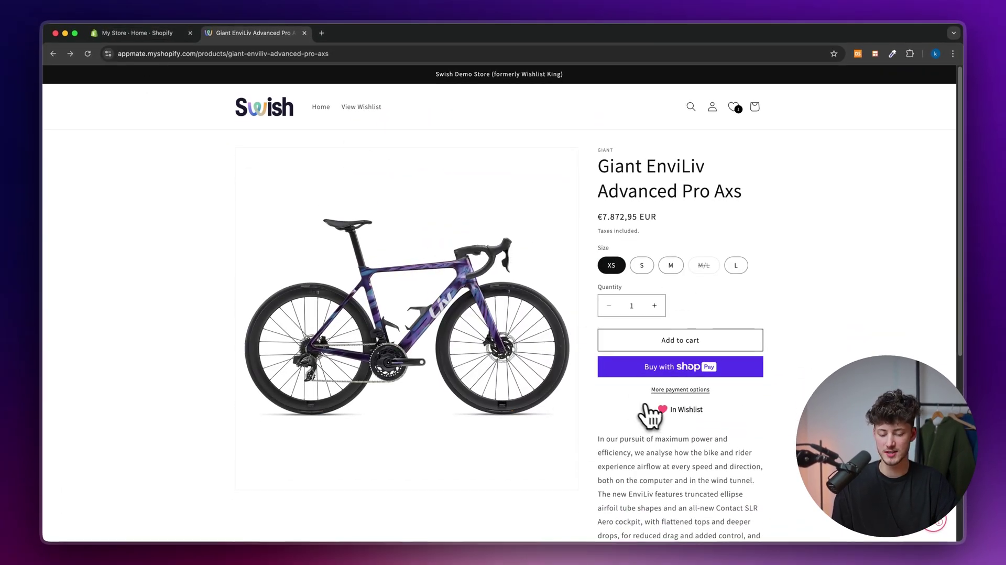
pyautogui.click(168, 34)
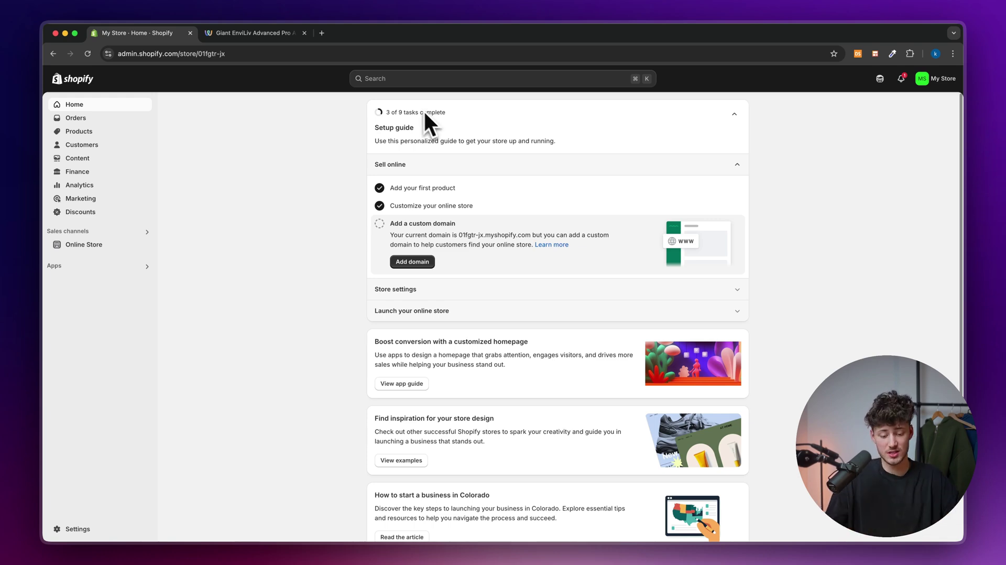
pyautogui.scroll(-5, 518, 170)
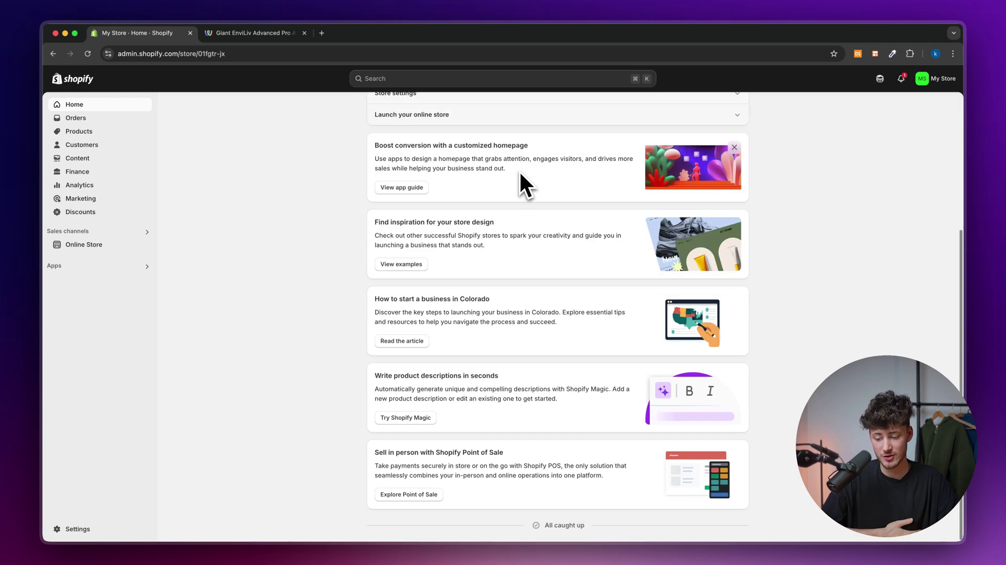
pyautogui.scroll(5, 519, 236)
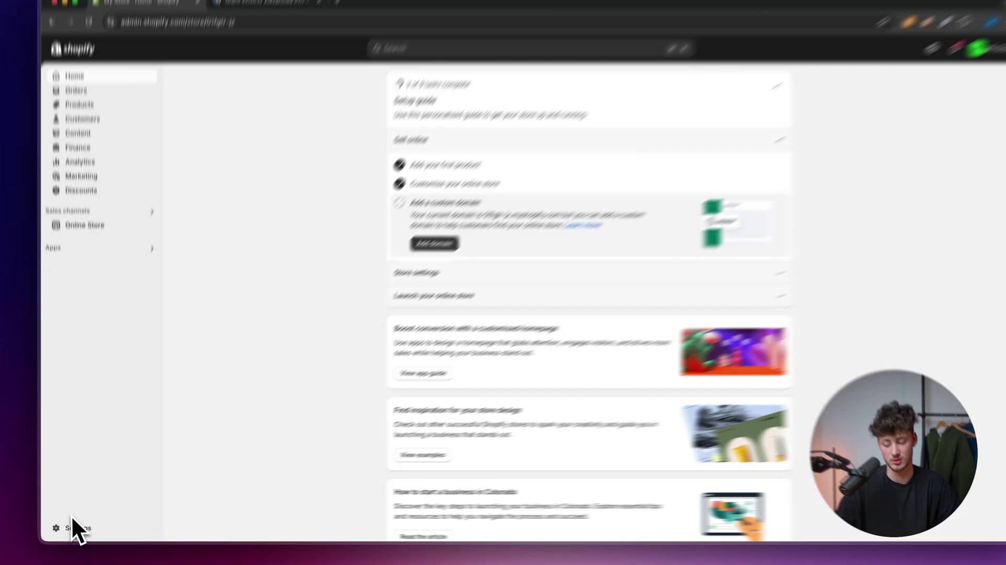
# From Settings > Apps and sales channels, launch the Shopify App Store in a new tab
pyautogui.click(73, 521)
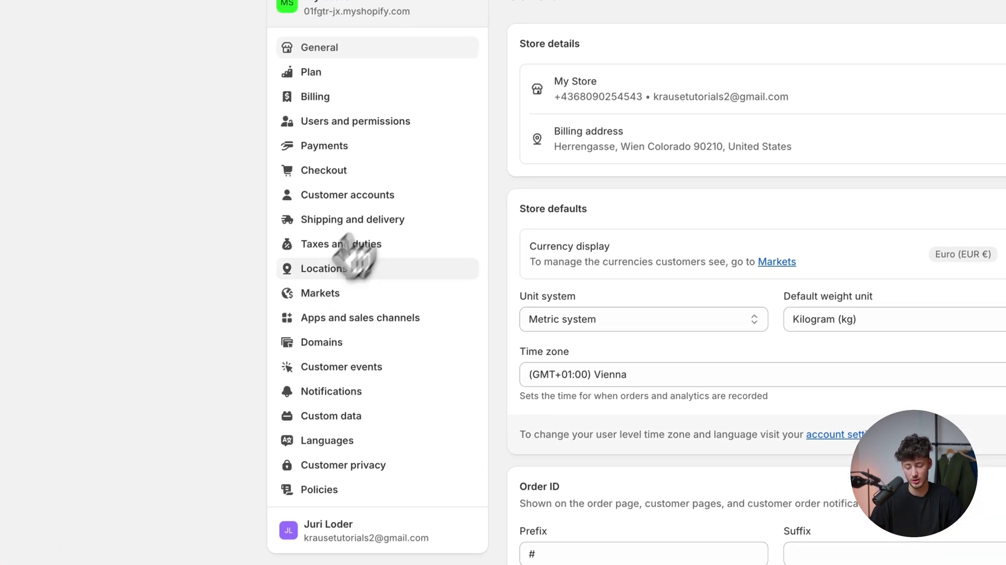
pyautogui.click(350, 317)
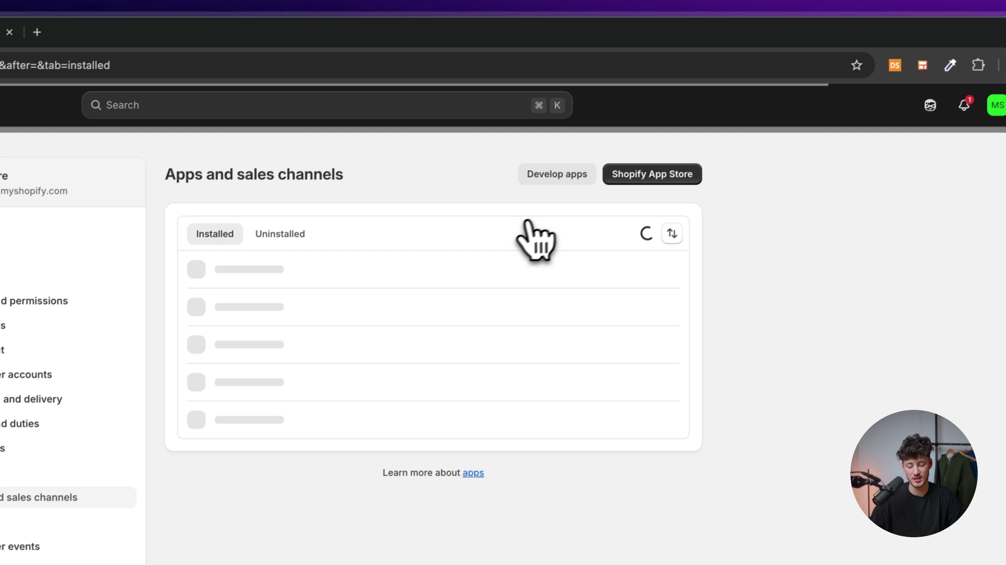
pyautogui.click(665, 180)
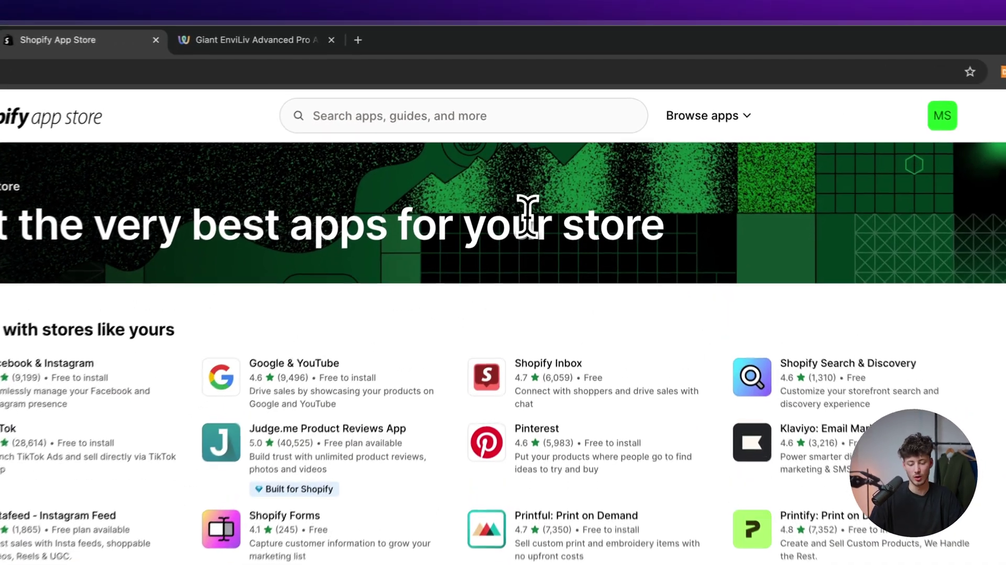
# Search the App Store for 'wish list' and note the 361 matching apps
pyautogui.click(500, 85)
pyautogui.write('wish list')
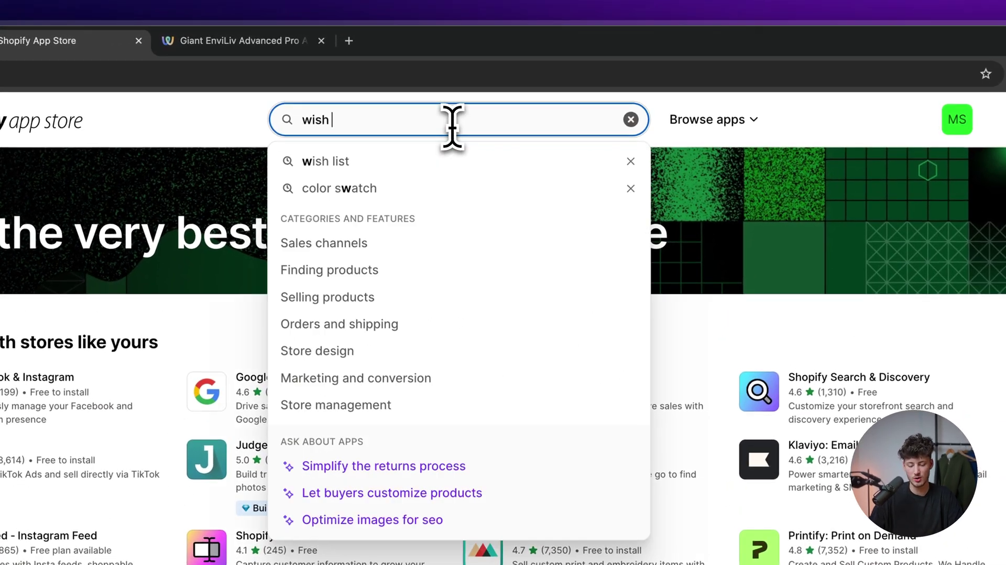
pyautogui.press('Return')
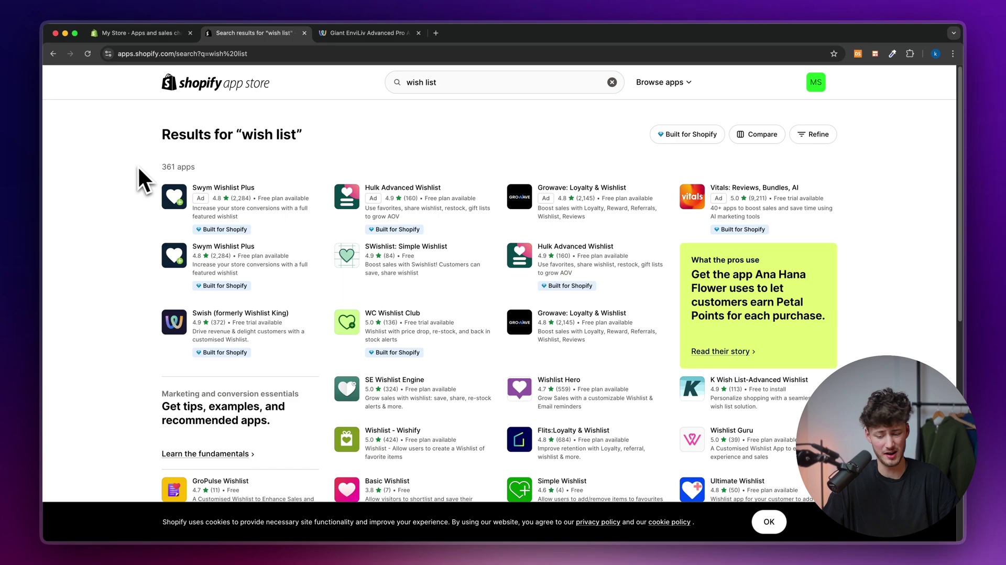
pyautogui.moveTo(137, 166); pyautogui.dragTo(175, 168)
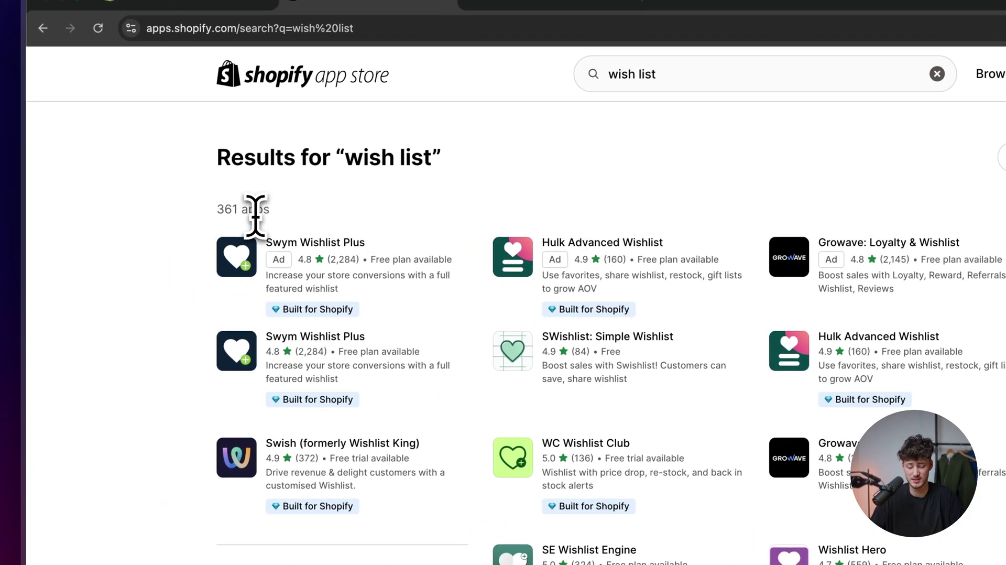
# Browse result pages 3, 5 and 7, then go back to page 1
pyautogui.scroll(-10, 601, 207)
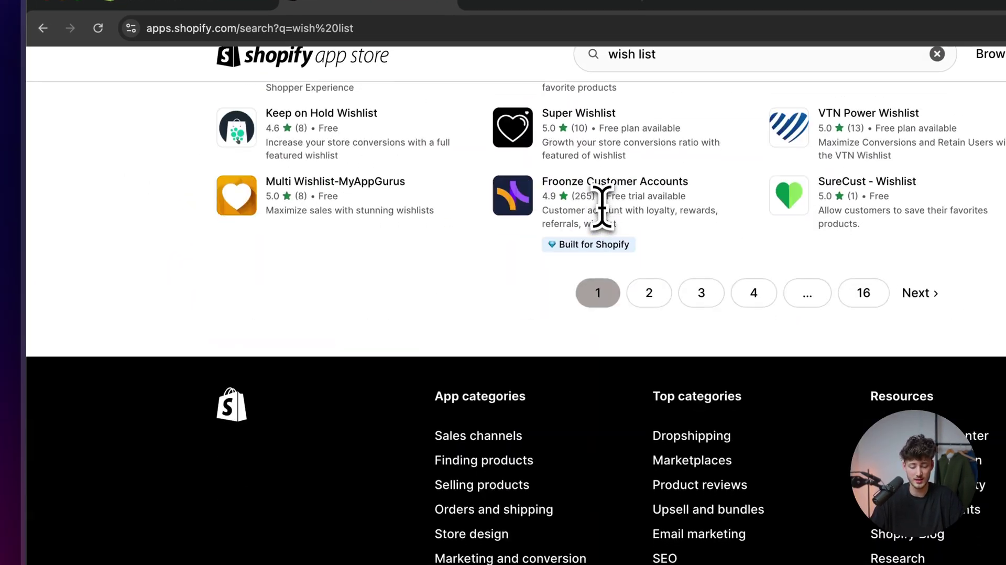
pyautogui.click(701, 293)
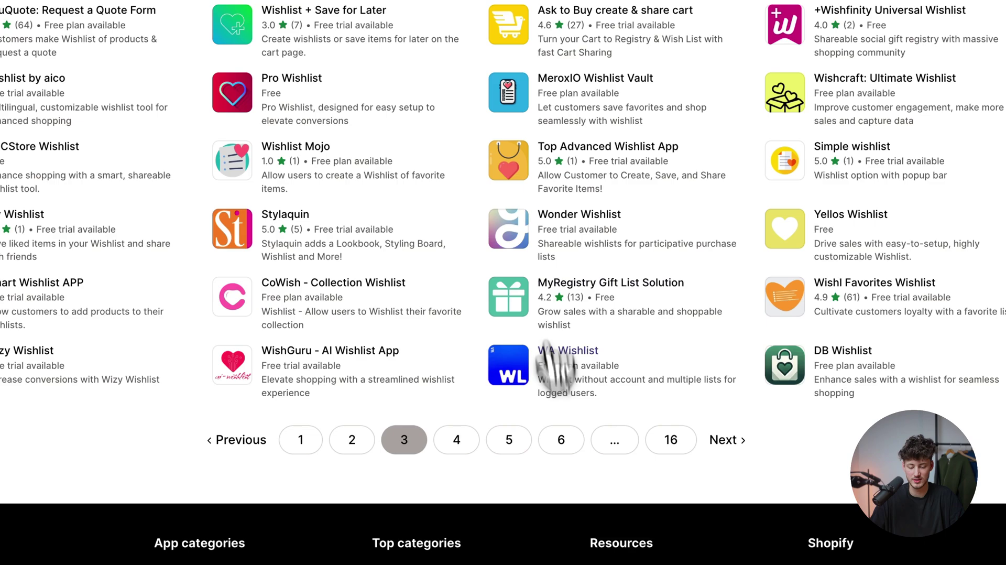
pyautogui.click(510, 439)
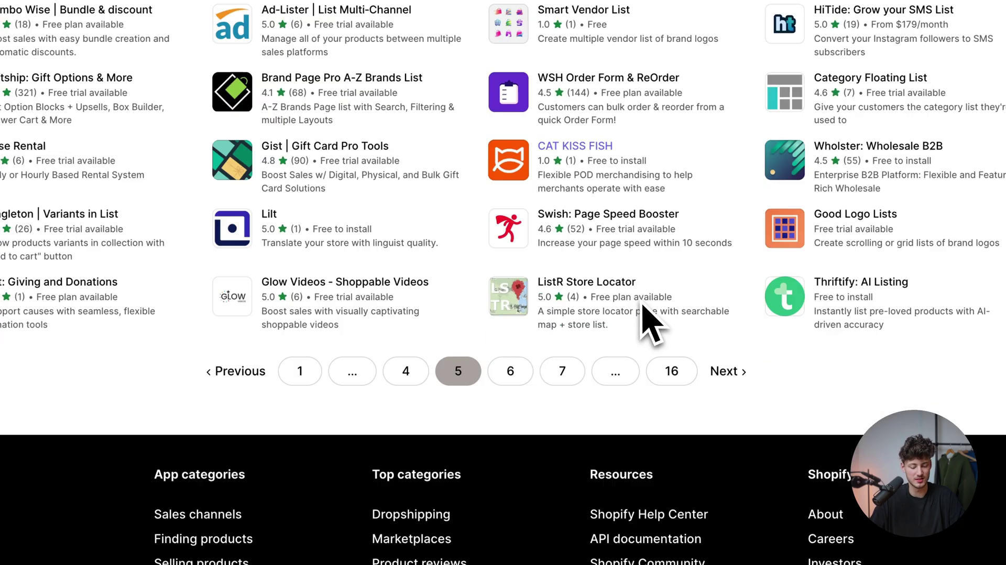
pyautogui.scroll(-5, 618, 251)
pyautogui.click(562, 131)
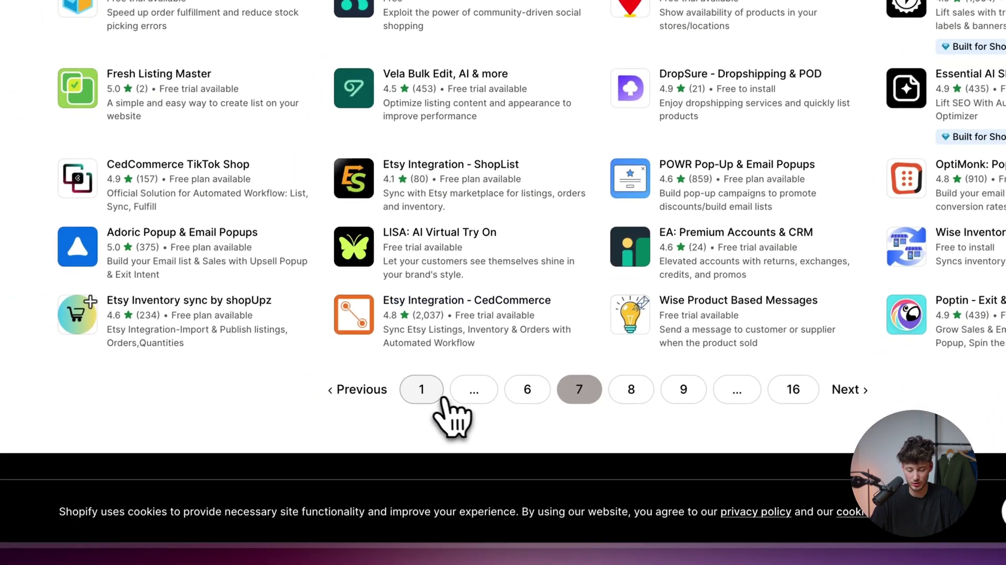
pyautogui.click(441, 399)
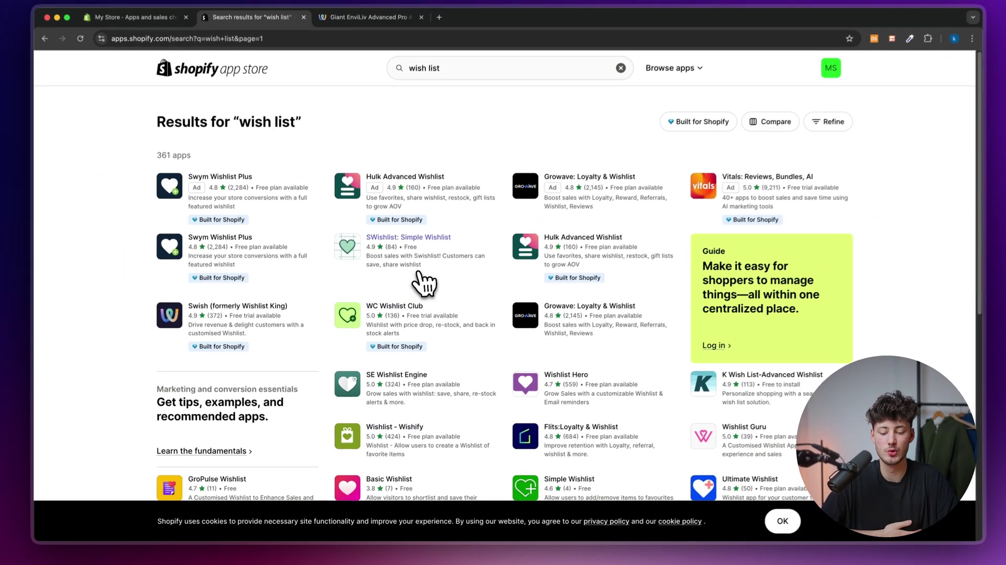
# Open the Vitals, Hulk Advanced Wishlist and Wishlist Hero listings in new tabs, then show Vitals
pyautogui.scroll(-10, 420, 294)
pyautogui.scroll(15, 435, 356)
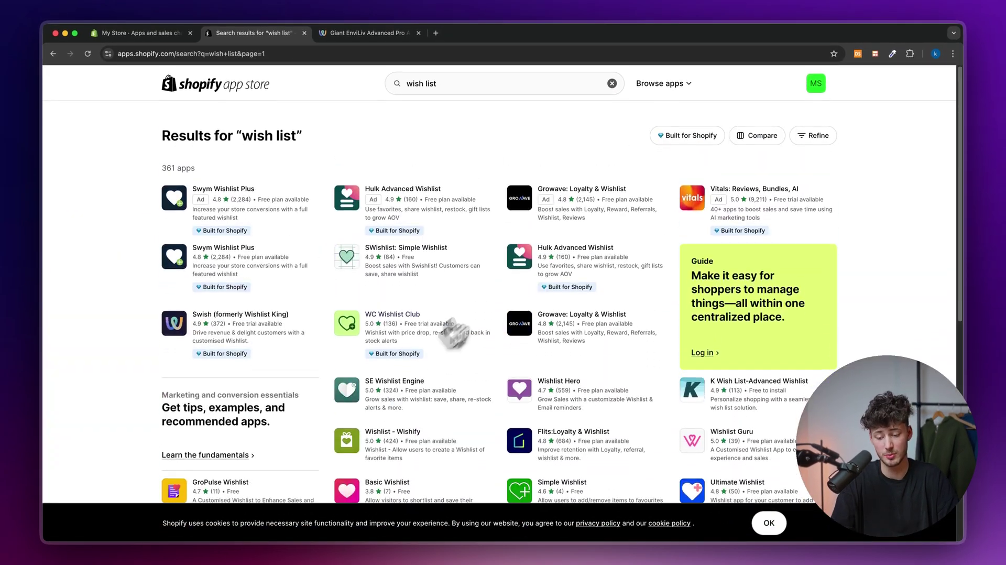
pyautogui.tripleClick(766, 190)
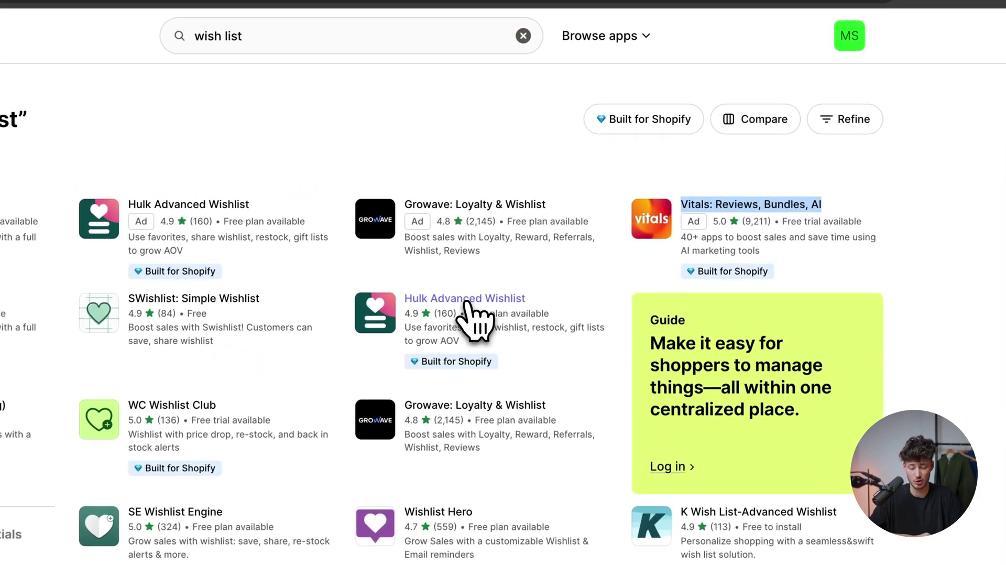
pyautogui.tripleClick(472, 299)
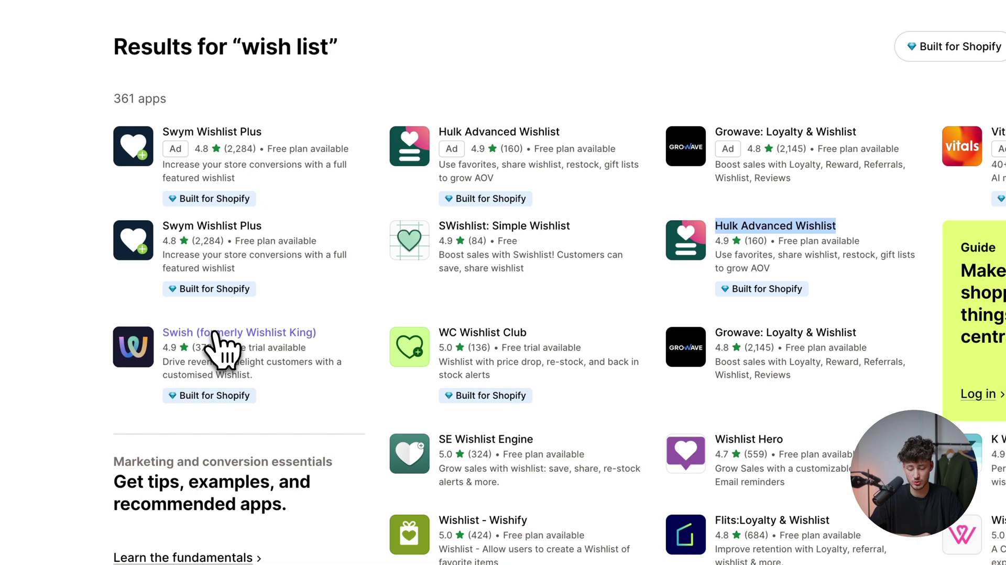
pyautogui.scroll(-2, 580, 438)
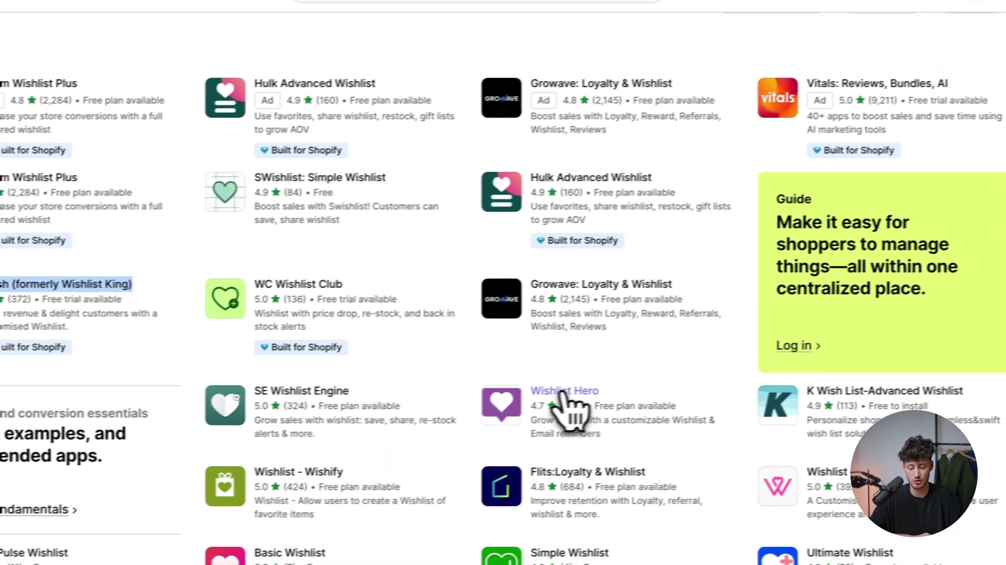
pyautogui.tripleClick(764, 445)
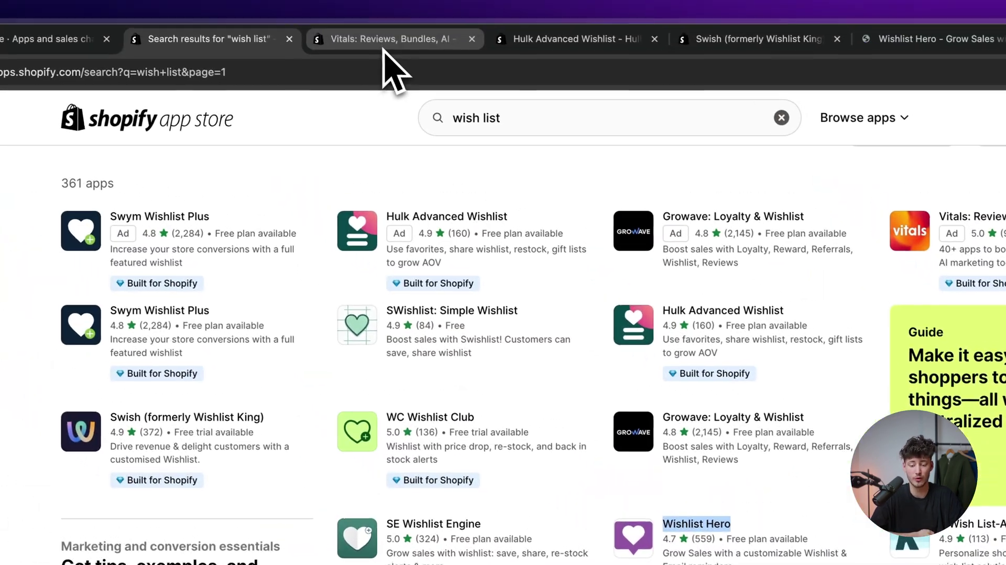
pyautogui.moveTo(389, 51); pyautogui.dragTo(319, 47)
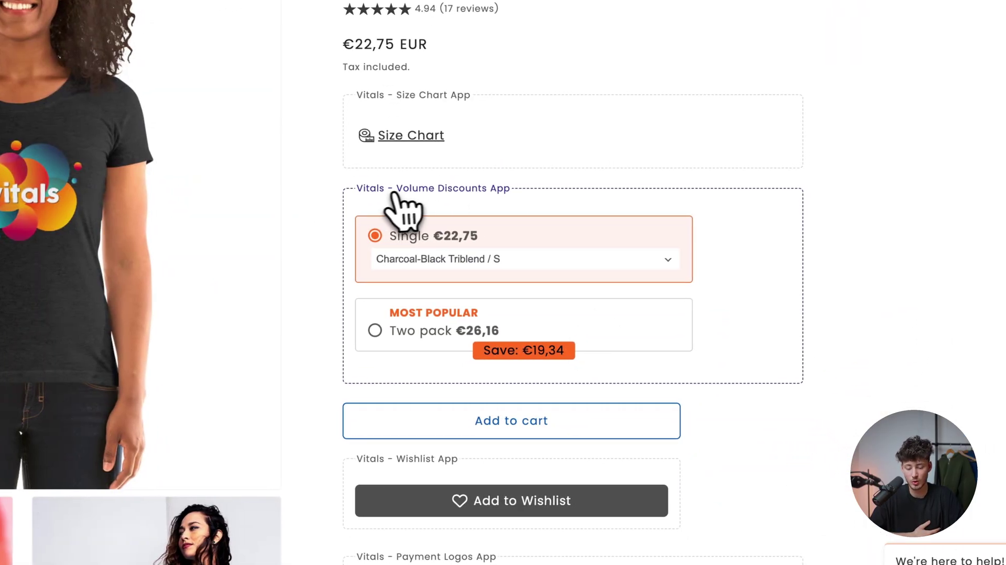
# Check the size chart and scroll the Vitals demo product page, then return to the Vitals listing
pyautogui.click(406, 136)
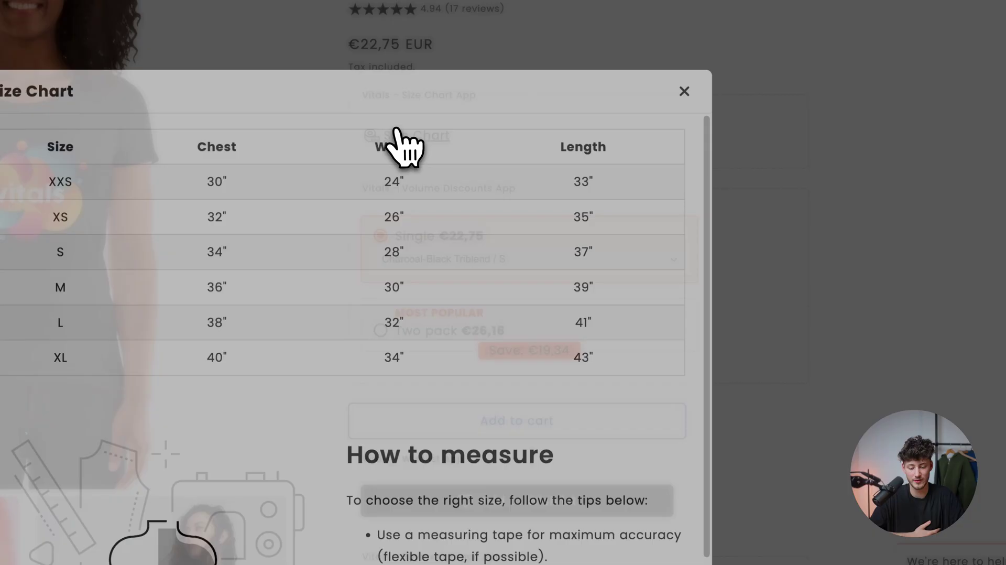
pyautogui.click(795, 164)
pyautogui.scroll(-2, 637, 309)
pyautogui.scroll(-1, 645, 328)
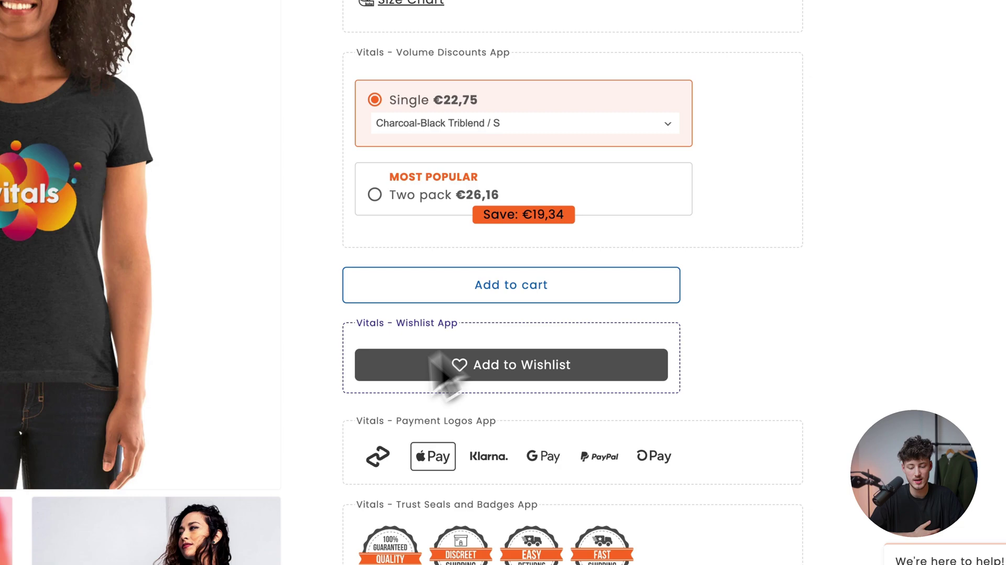
pyautogui.scroll(-1, 477, 361)
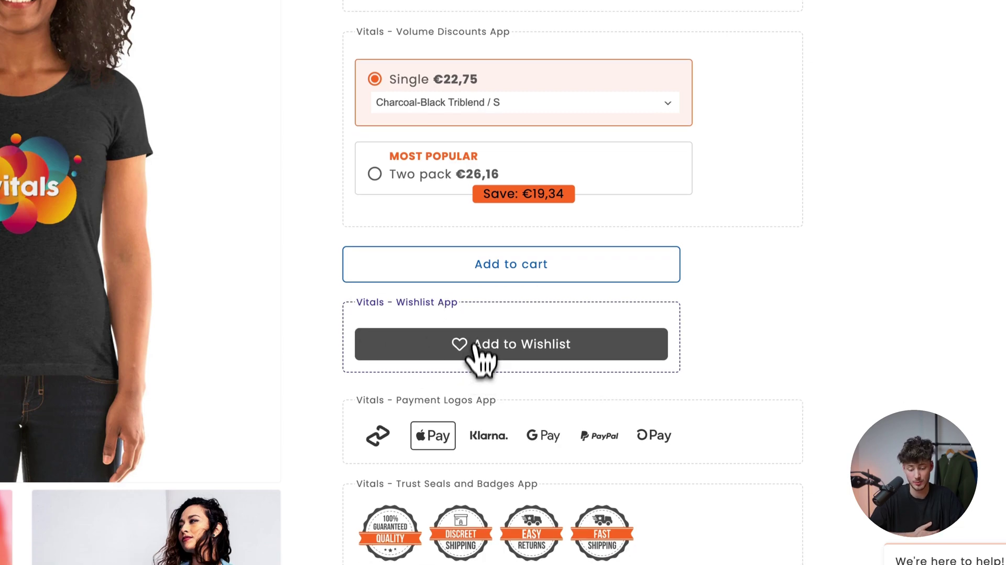
pyautogui.scroll(5, 512, 337)
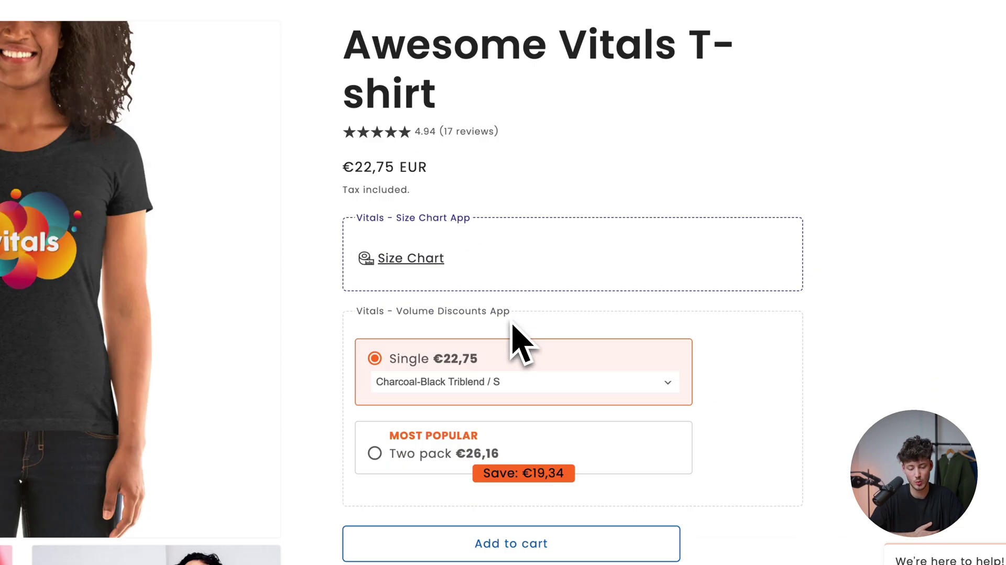
pyautogui.scroll(-2, 513, 337)
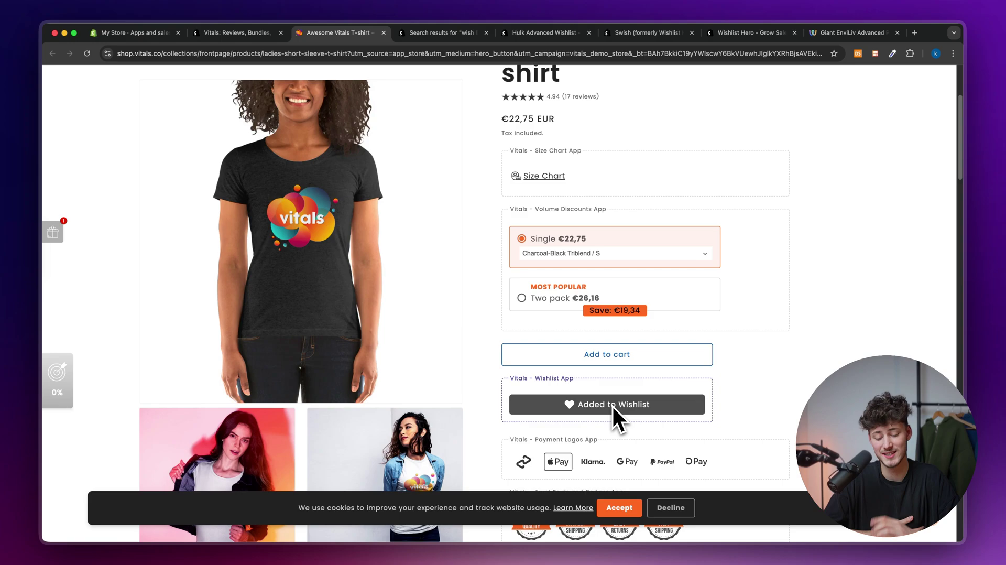
pyautogui.scroll(-3, 612, 405)
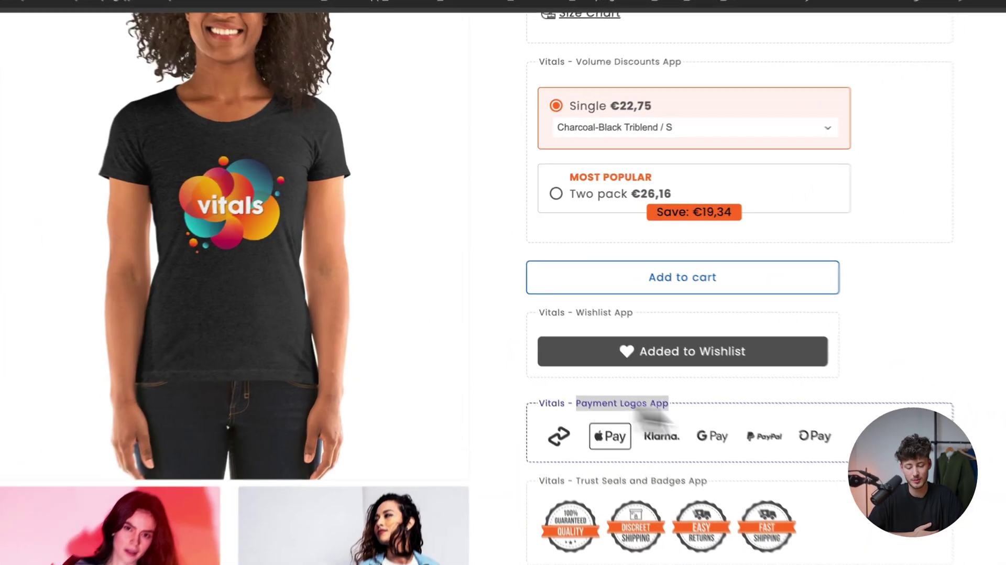
pyautogui.scroll(-15, 729, 443)
pyautogui.scroll(20, 725, 442)
pyautogui.scroll(-2, 620, 355)
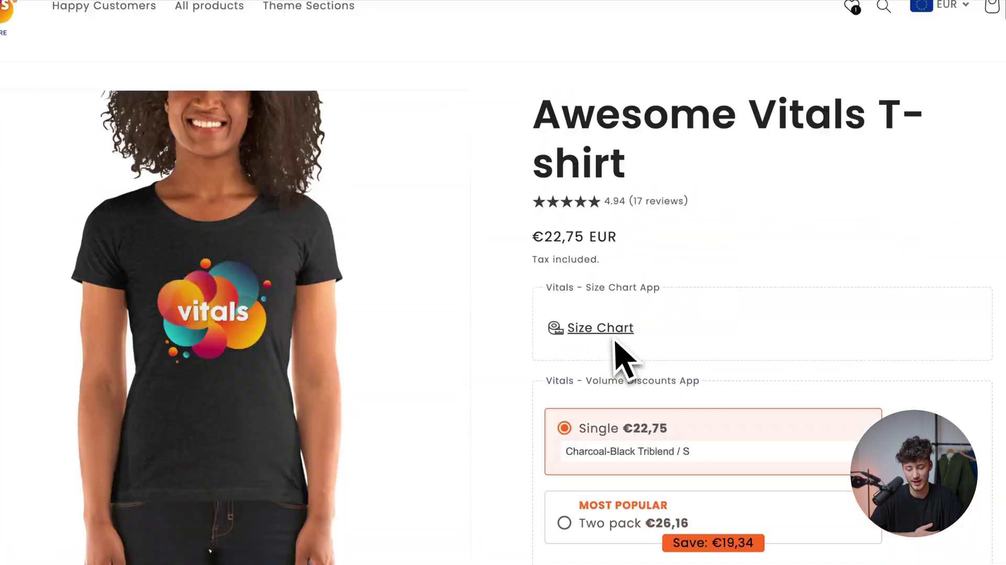
pyautogui.scroll(-15, 623, 362)
pyautogui.scroll(20, 623, 362)
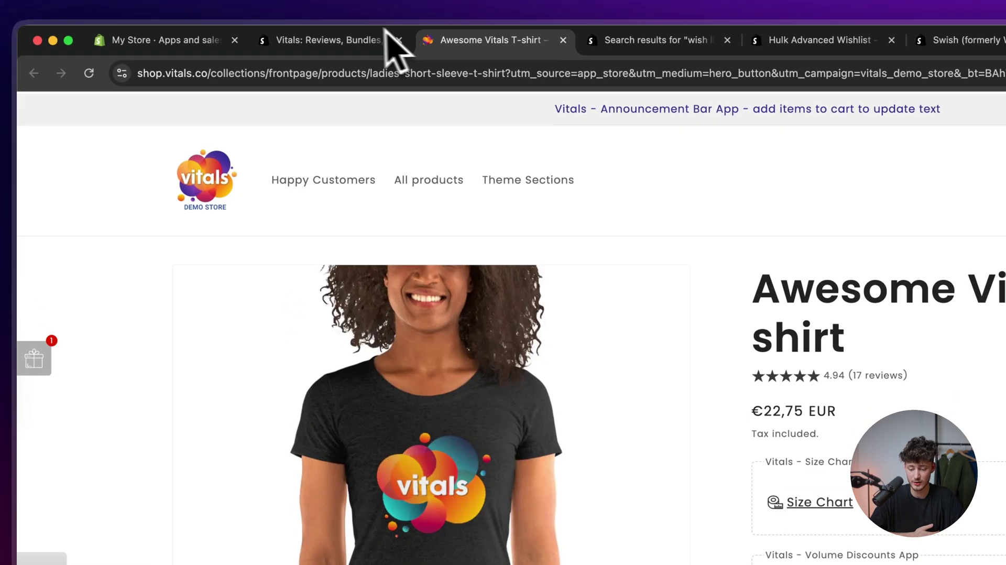
pyautogui.click(367, 40)
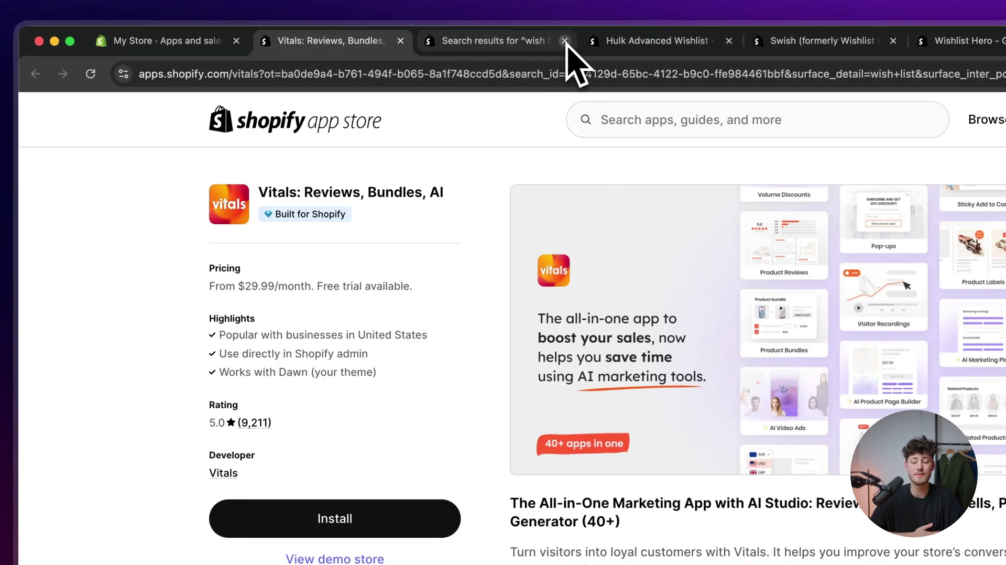
# Highlight the Vitals app name on its App Store listing
pyautogui.moveTo(258, 192); pyautogui.dragTo(361, 193)
pyautogui.click(382, 168)
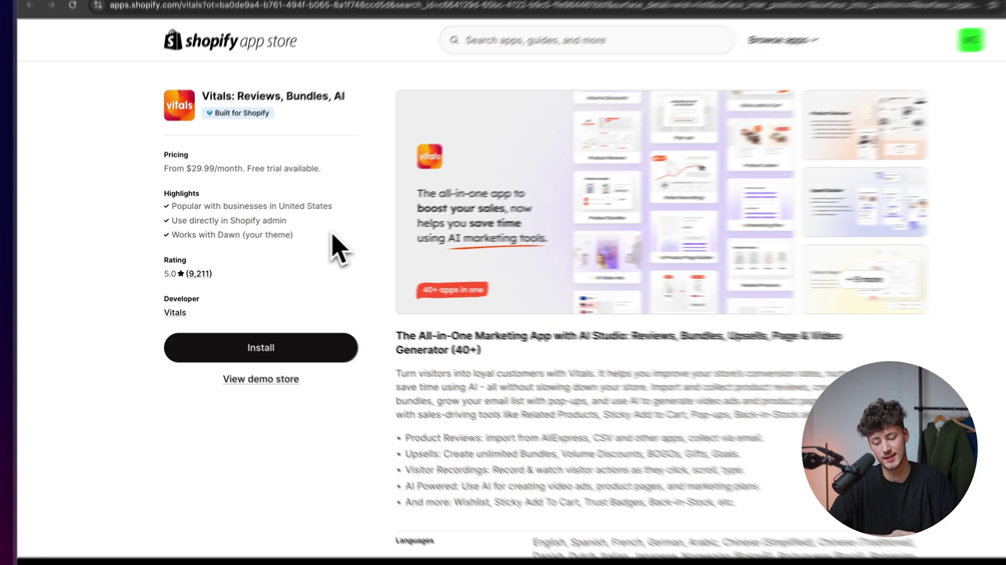
pyautogui.scroll(-10, 503, 293)
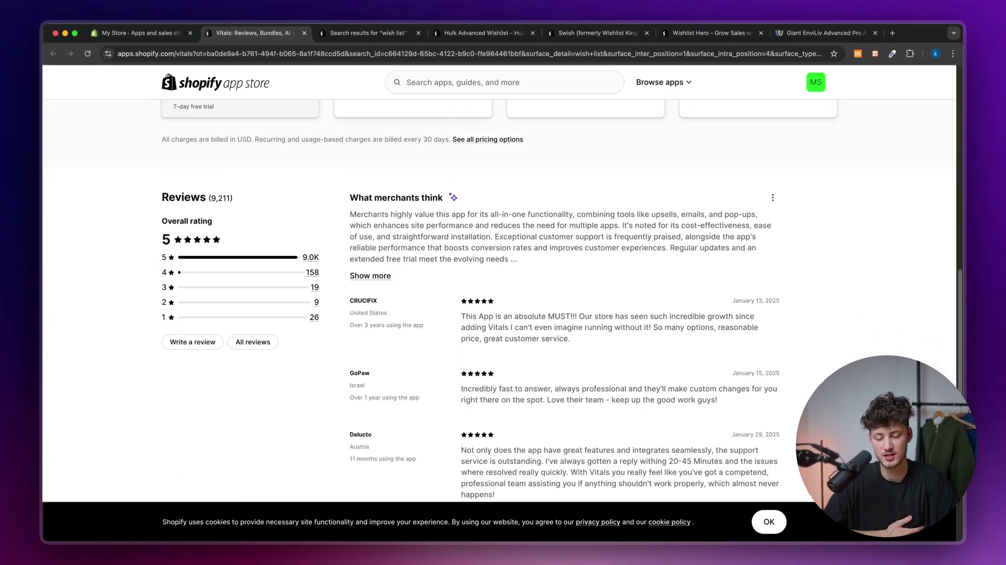
pyautogui.scroll(6, 497, 299)
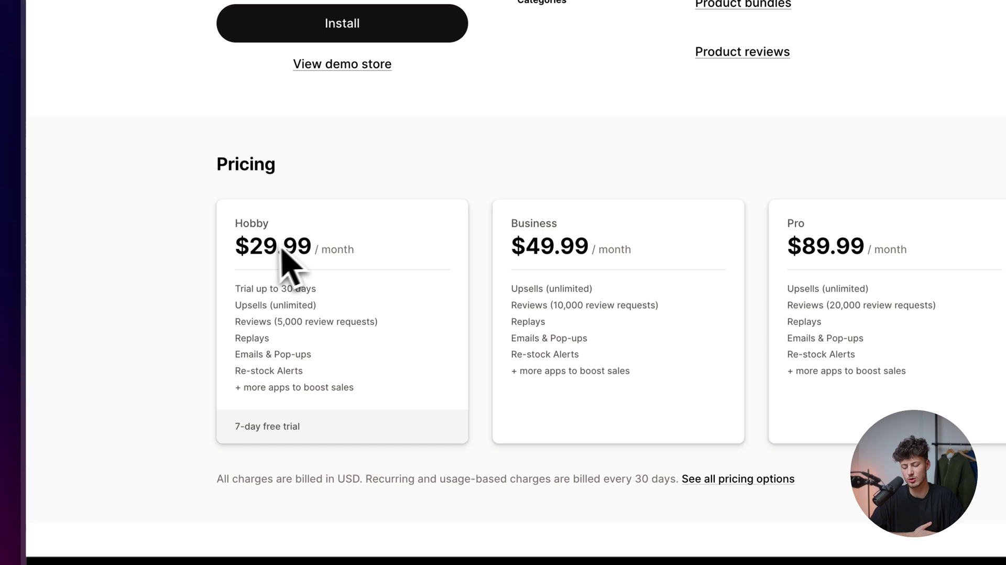
# Review the Hobby plan's $29.99/month price and features, including unlimited Upsells, then close the tab
pyautogui.doubleClick(259, 246)
pyautogui.click(393, 269)
pyautogui.moveTo(233, 247); pyautogui.dragTo(323, 252)
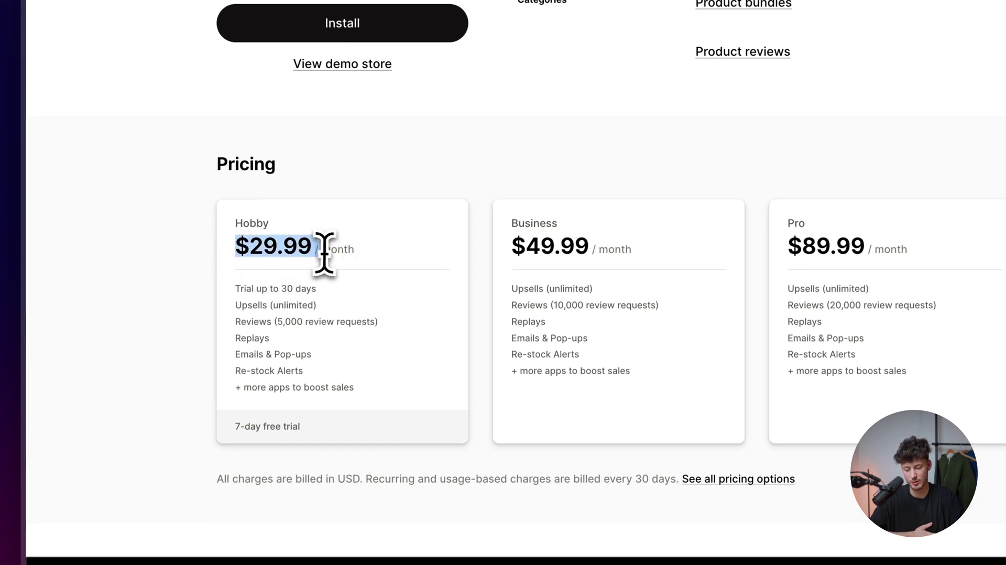
pyautogui.moveTo(339, 367); pyautogui.dragTo(295, 289)
pyautogui.click(243, 332)
pyautogui.moveTo(243, 332); pyautogui.dragTo(235, 320)
pyautogui.click(393, 391)
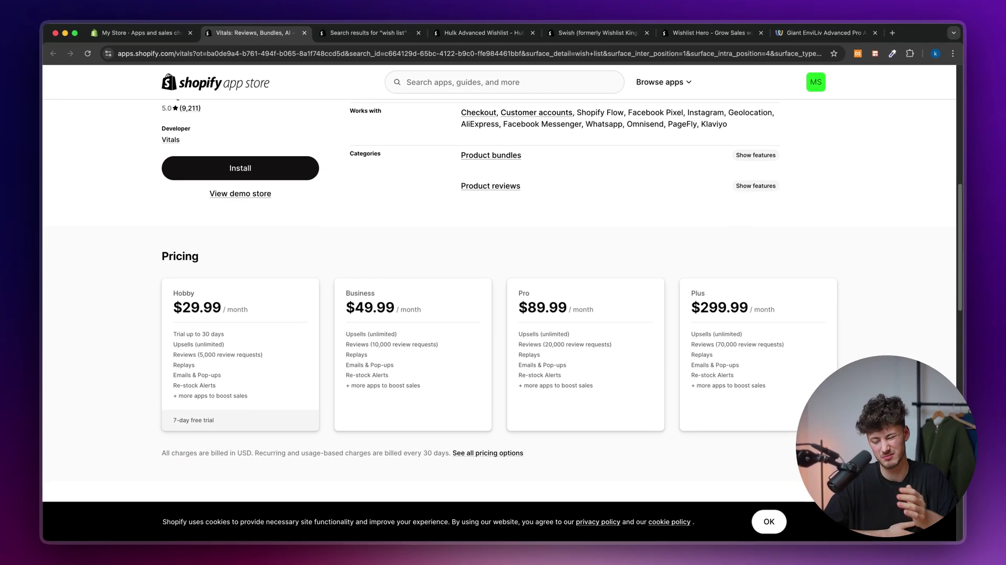
pyautogui.scroll(15, 500, 307)
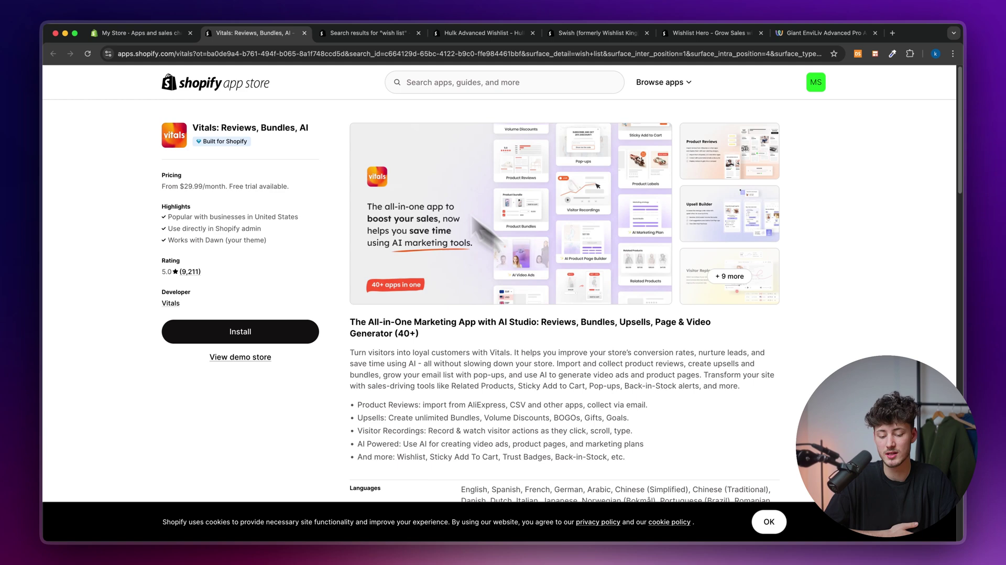
pyautogui.click(304, 34)
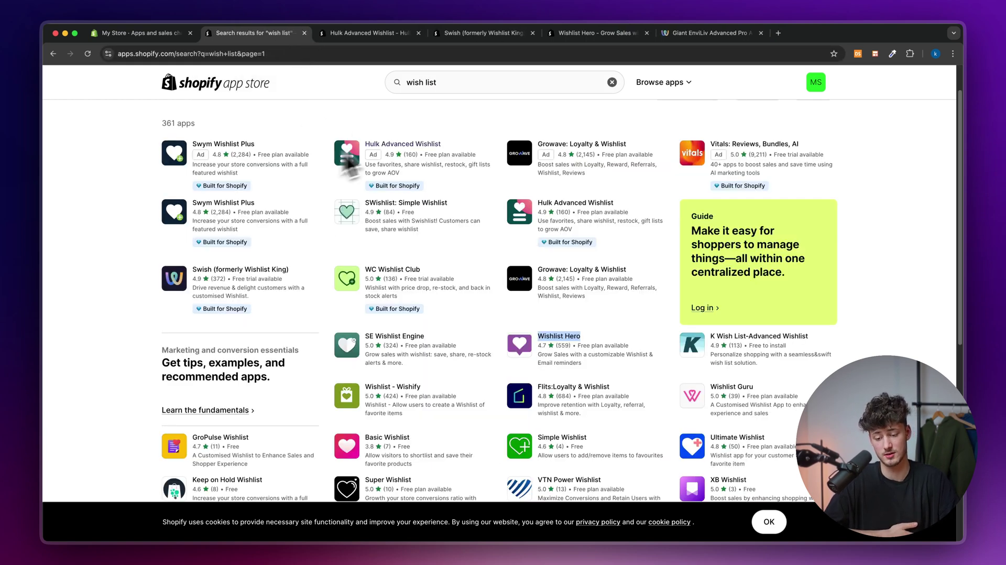
# Switch to the Hulk Advanced Wishlist listing and highlight its name
pyautogui.click(366, 33)
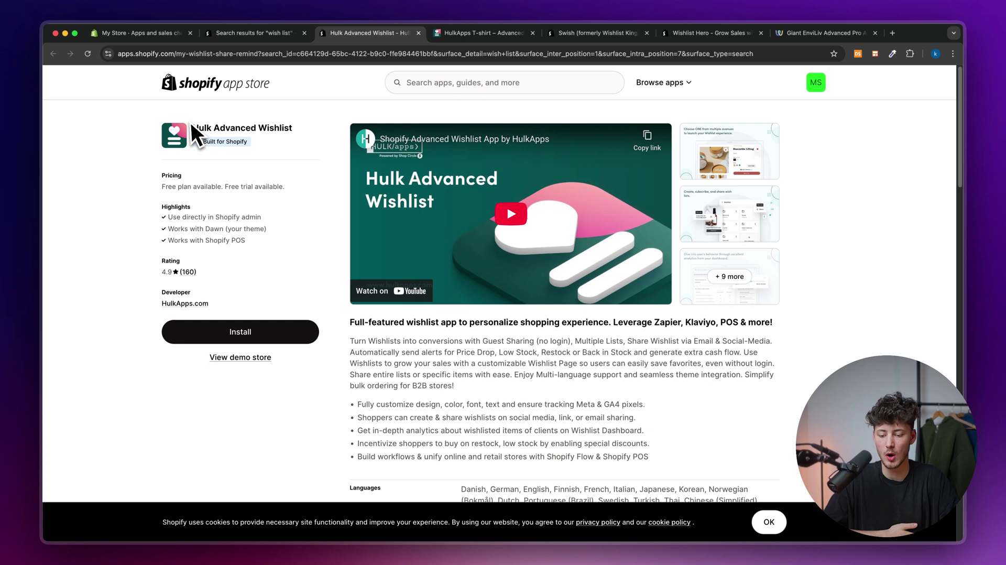
pyautogui.moveTo(192, 128); pyautogui.dragTo(262, 128)
pyautogui.click(288, 128)
# Add the HulkApps T-shirt to the wishlist in Hulk's demo store
pyautogui.click(464, 33)
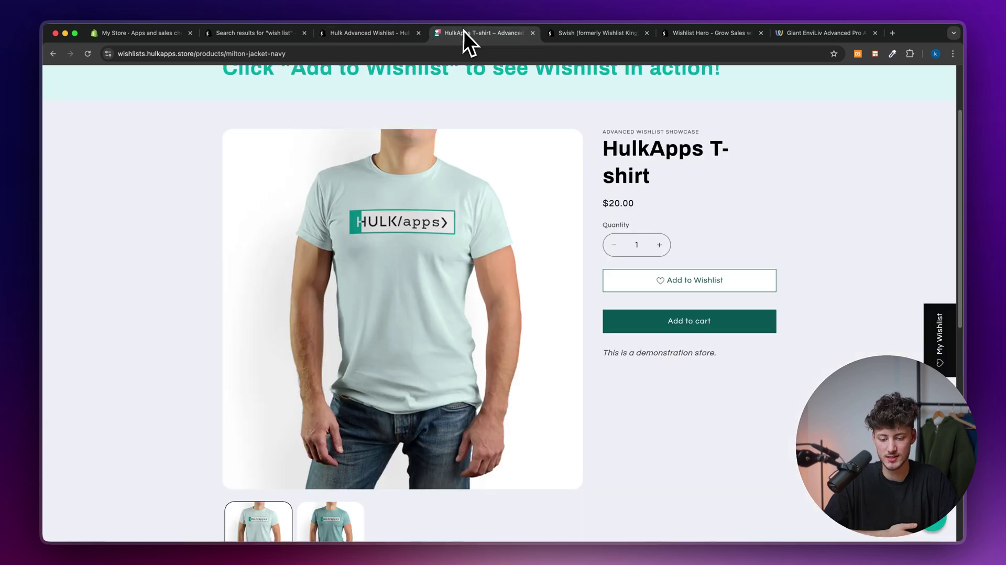
pyautogui.scroll(-2, 429, 301)
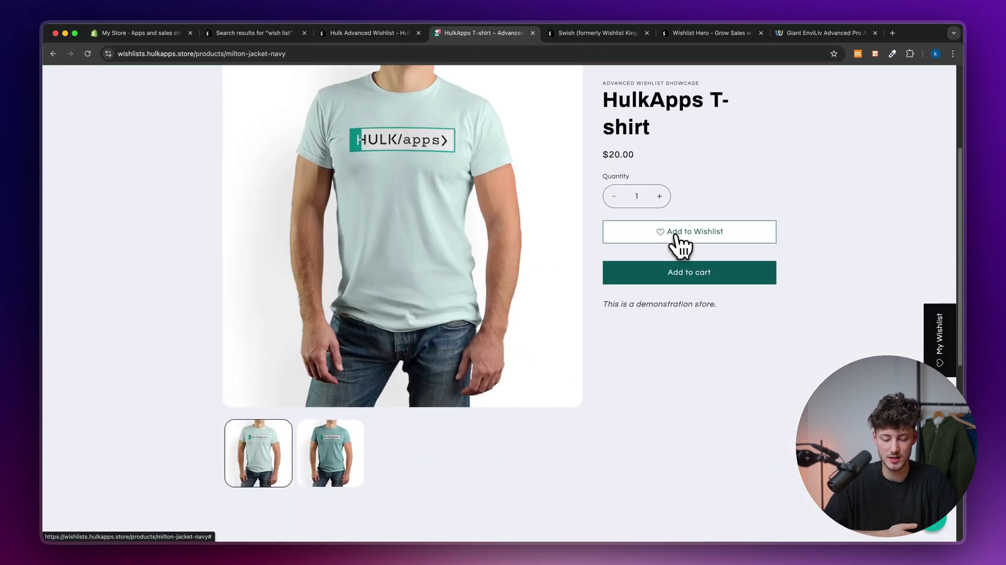
pyautogui.click(673, 235)
pyautogui.scroll(5, 734, 263)
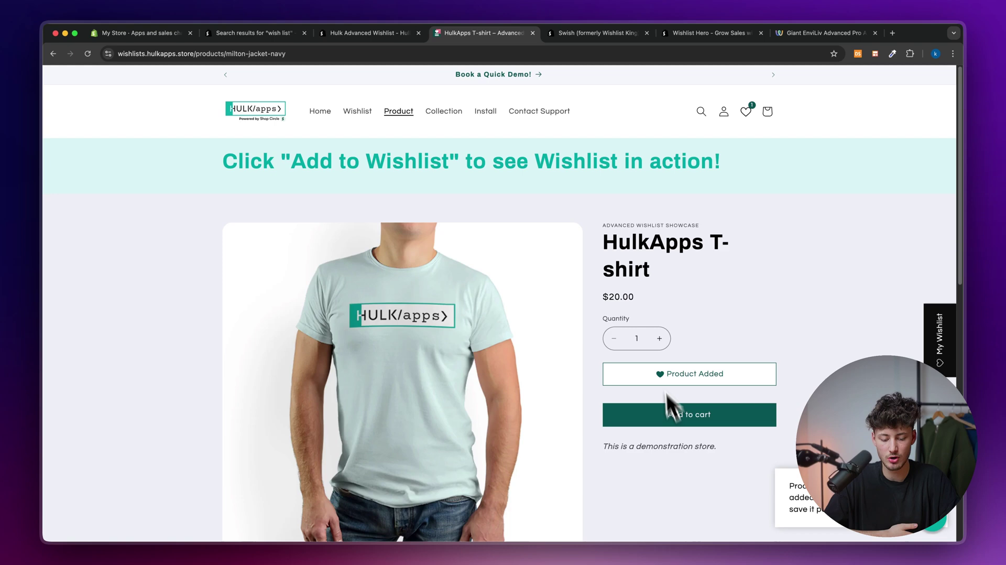
# View the My Wishlist page, then return to the Hulk Advanced Wishlist listing
pyautogui.click(749, 118)
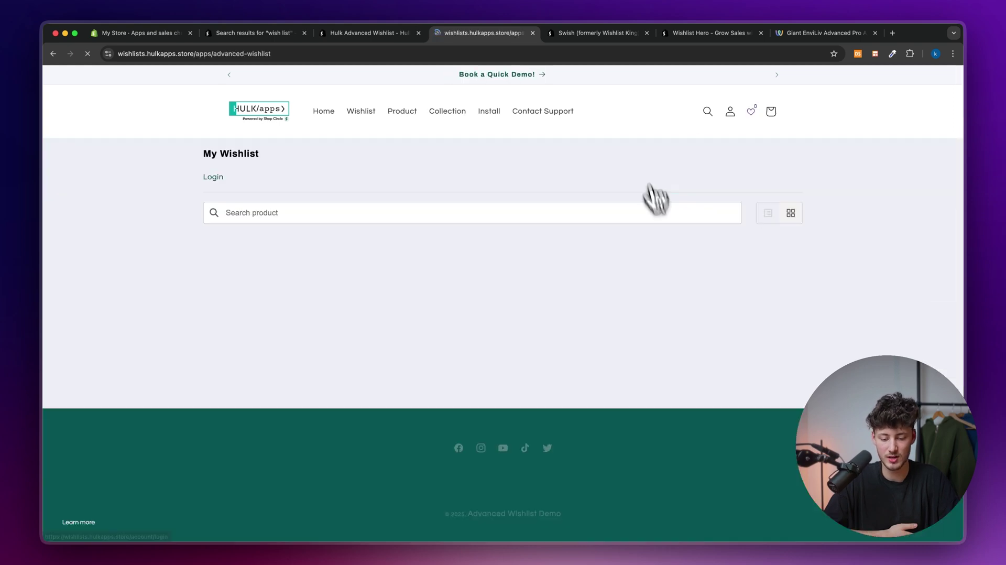
pyautogui.scroll(-4, 336, 366)
pyautogui.scroll(4, 331, 341)
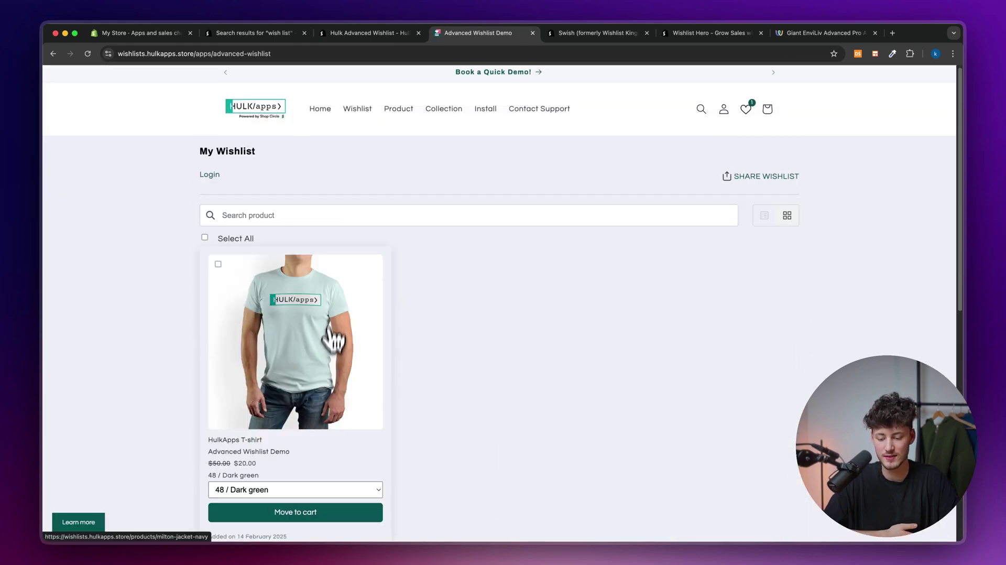
pyautogui.scroll(-2, 332, 315)
pyautogui.scroll(3, 252, 314)
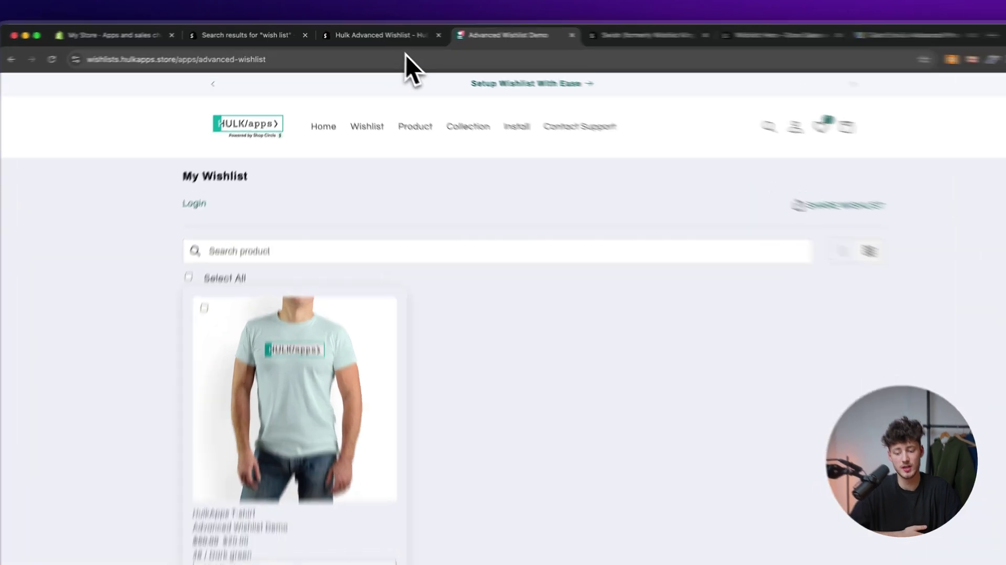
pyautogui.click(393, 34)
# Close the Advanced Wishlist Demo tab and highlight Hulk's Starter plan $4.90 price
pyautogui.click(662, 40)
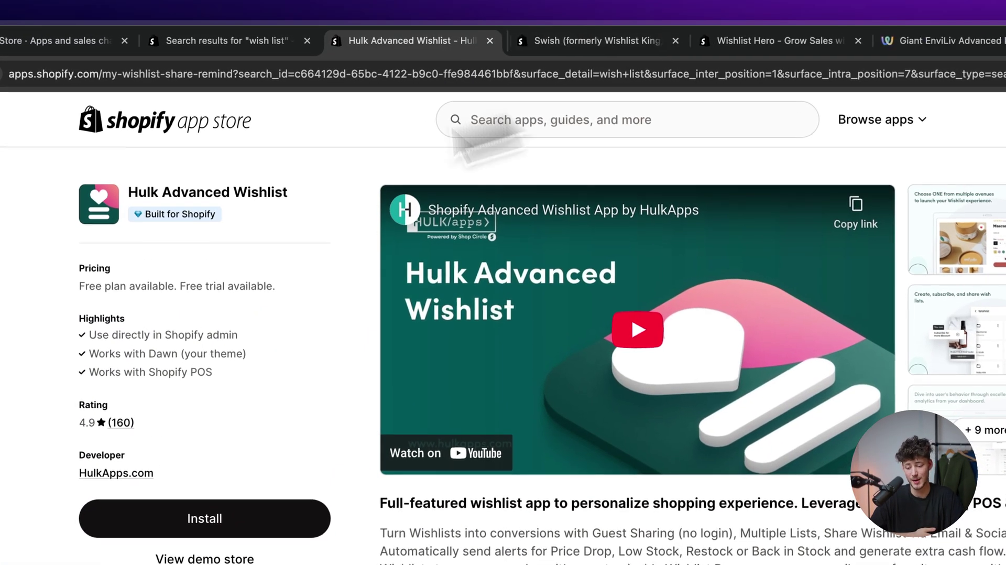
pyautogui.scroll(-12, 361, 118)
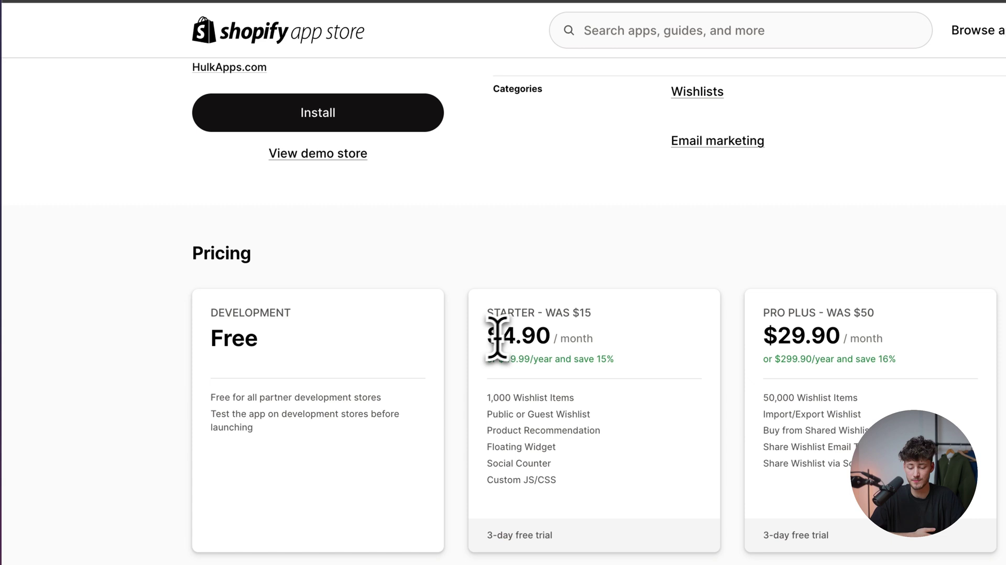
pyautogui.moveTo(488, 335); pyautogui.dragTo(585, 346)
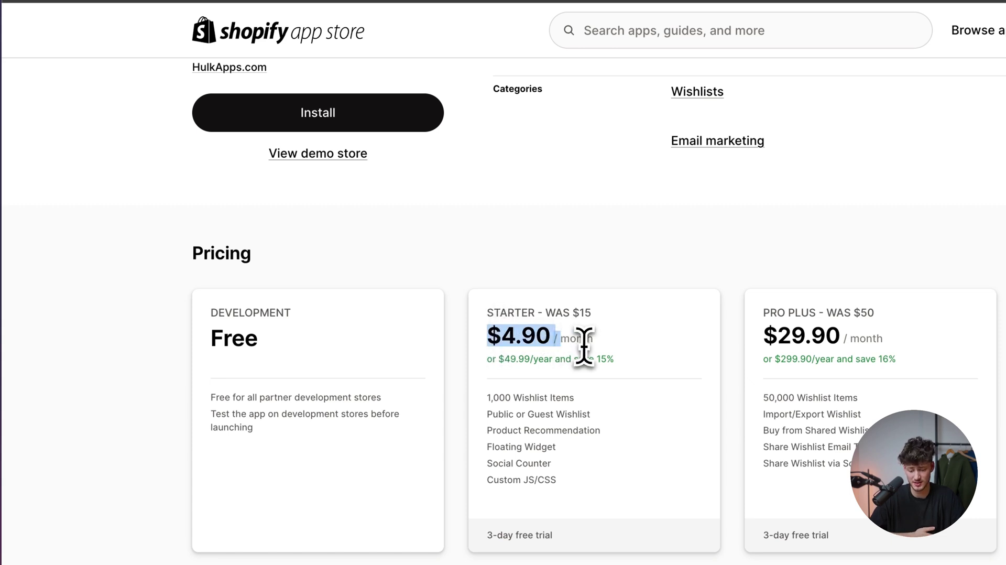
pyautogui.click(584, 345)
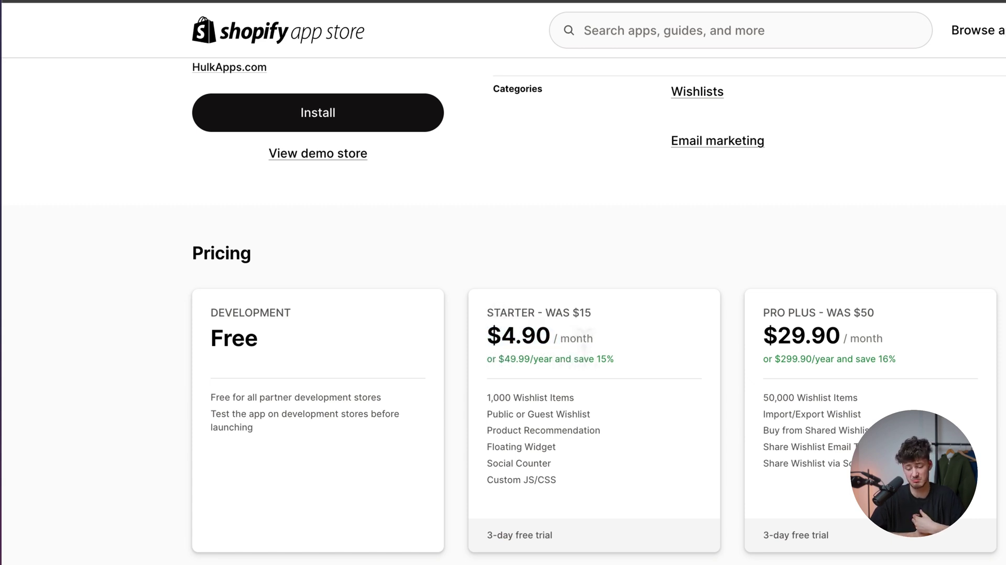
# Highlight the free development stores condition and the Development plan description
pyautogui.scroll(-3, 524, 472)
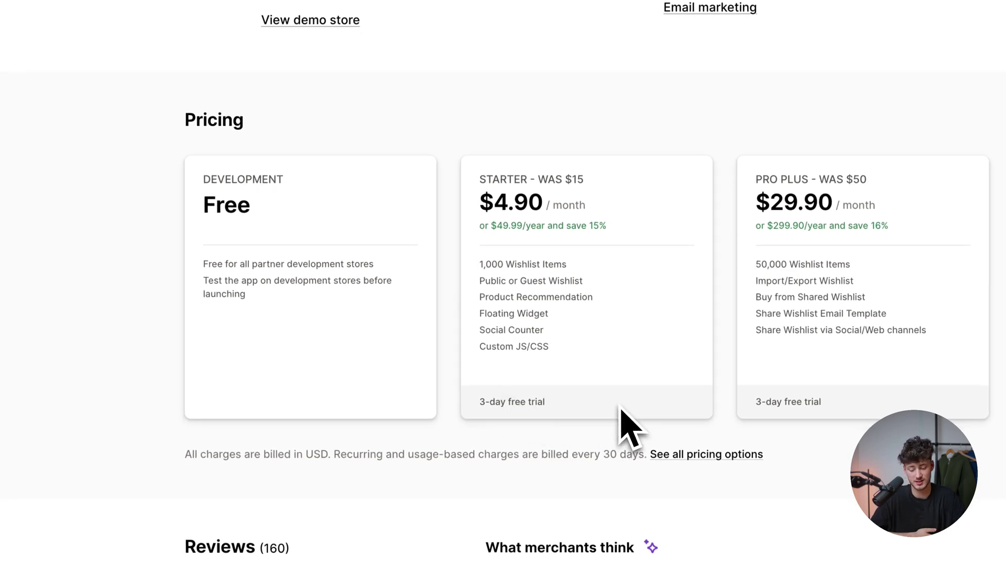
pyautogui.moveTo(201, 264); pyautogui.dragTo(389, 274)
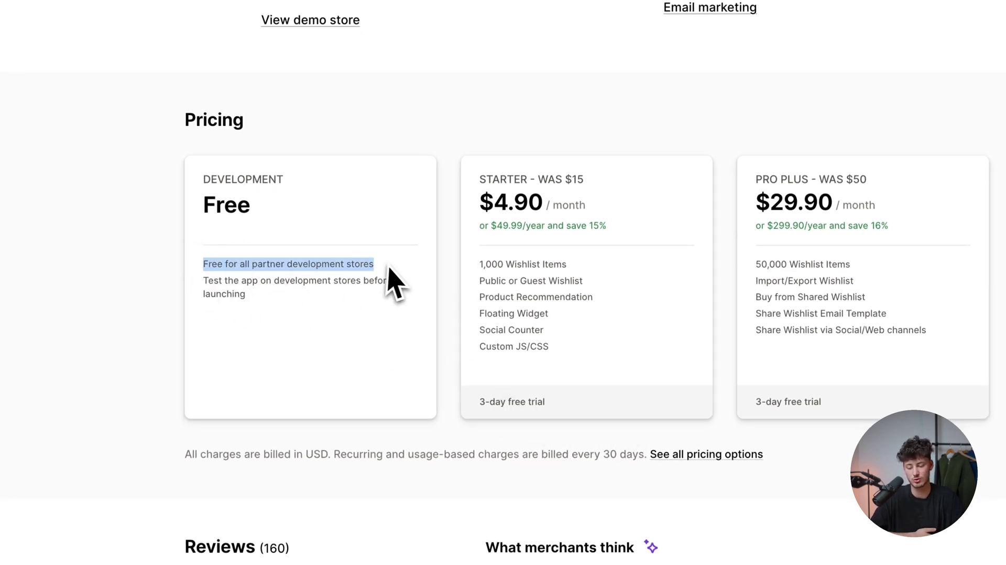
pyautogui.click(389, 276)
pyautogui.moveTo(307, 300); pyautogui.dragTo(281, 299)
pyautogui.click(281, 299)
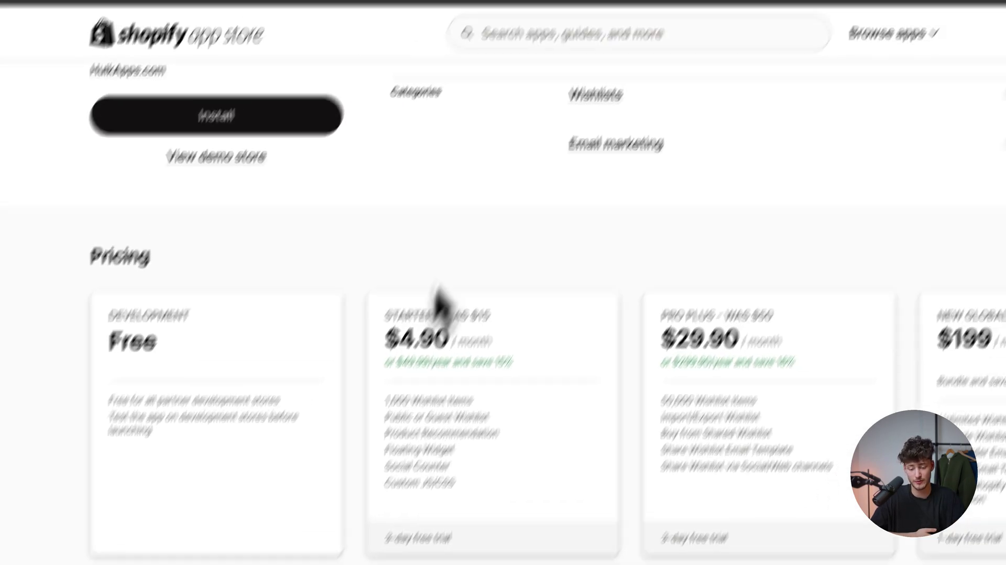
pyautogui.scroll(10, 438, 304)
# Browse the Swish listing and view its enlarged banner image
pyautogui.click(576, 40)
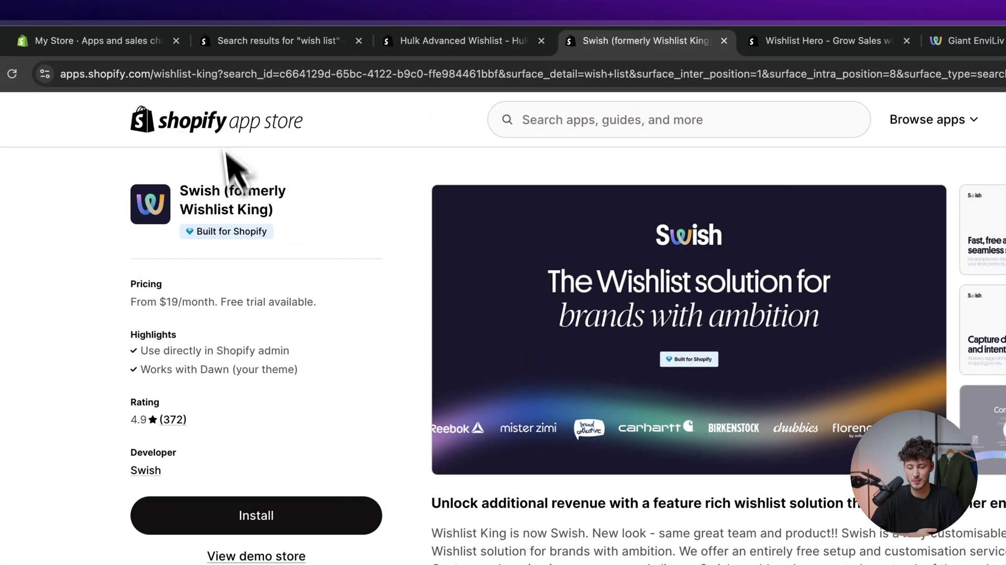
pyautogui.scroll(-5, 303, 295)
pyautogui.scroll(-2, 371, 235)
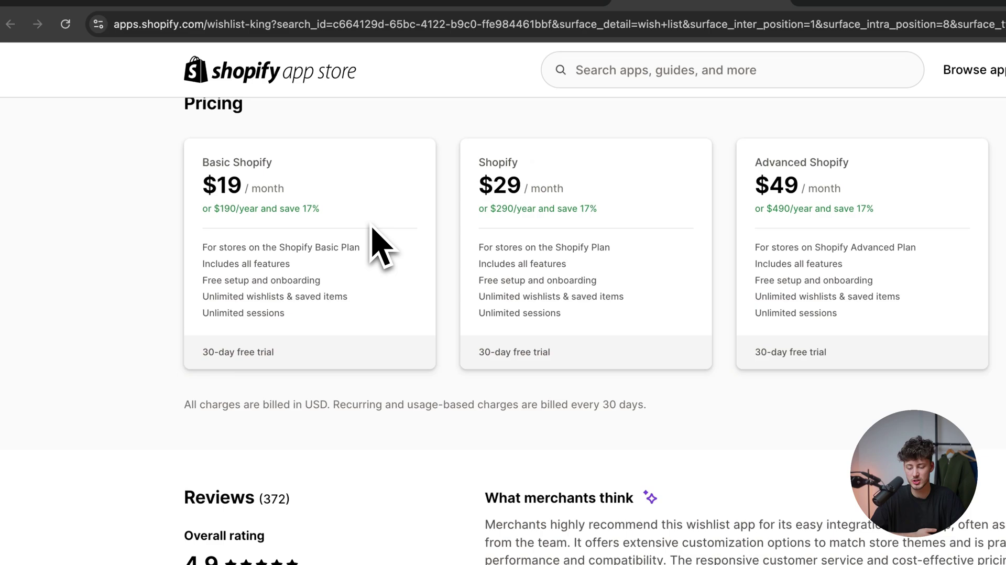
pyautogui.scroll(3, 314, 273)
pyautogui.moveTo(200, 334); pyautogui.dragTo(250, 335)
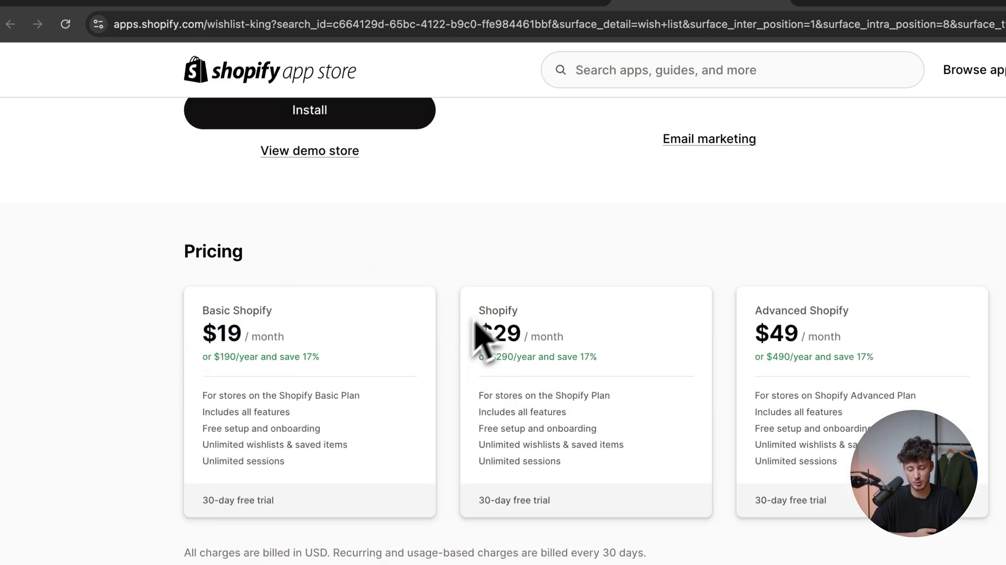
pyautogui.scroll(10, 642, 366)
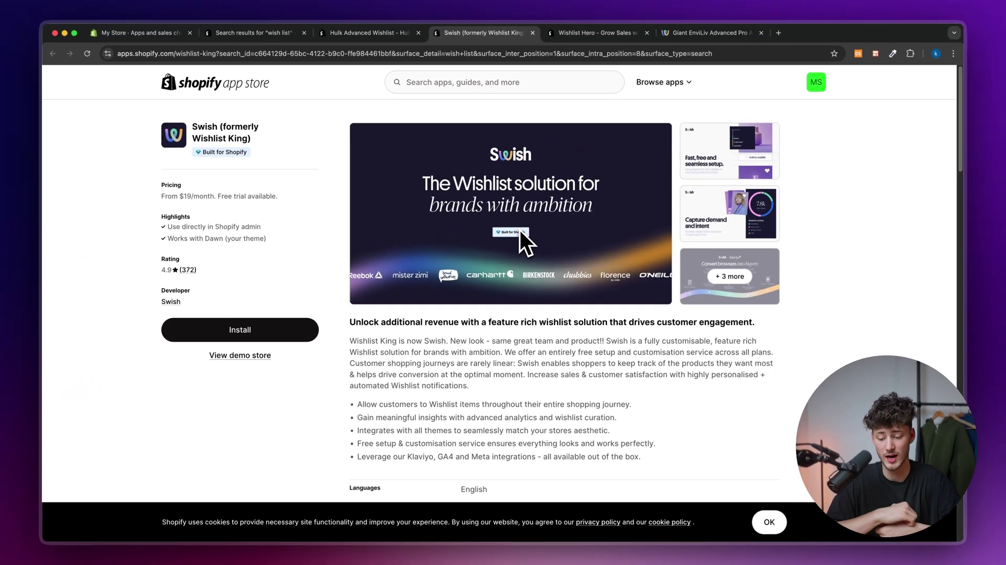
pyautogui.scroll(-6, 520, 231)
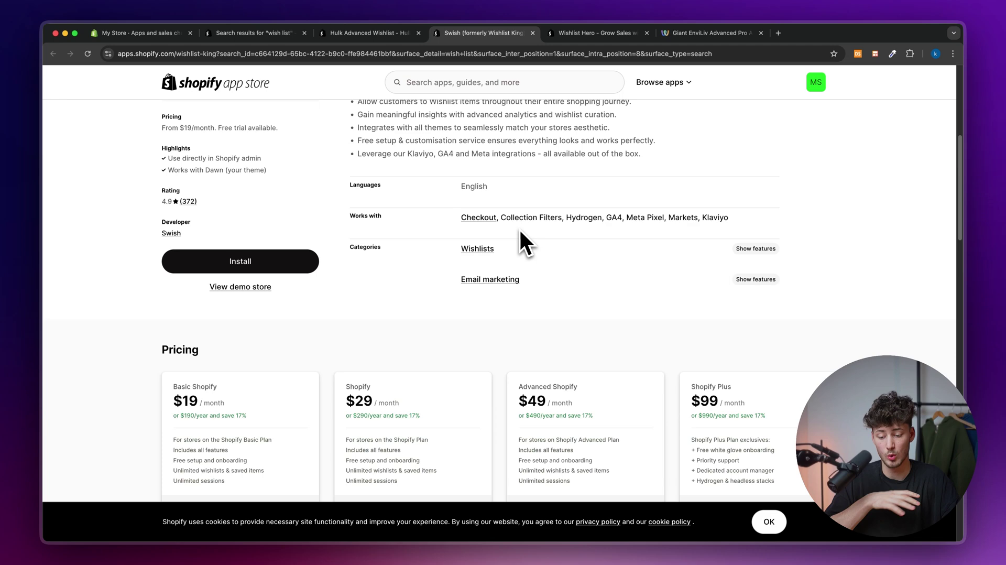
pyautogui.scroll(6, 520, 230)
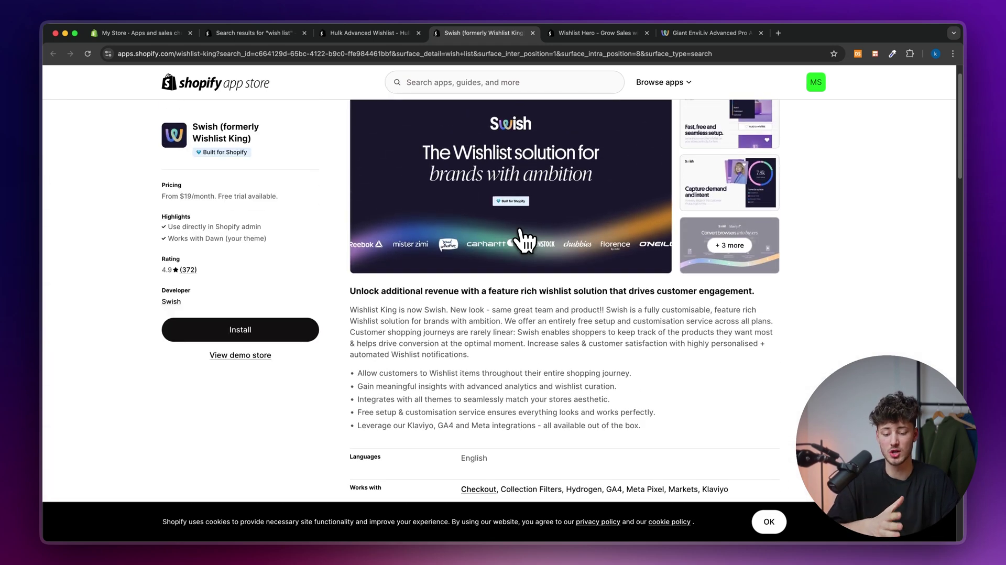
pyautogui.click(521, 238)
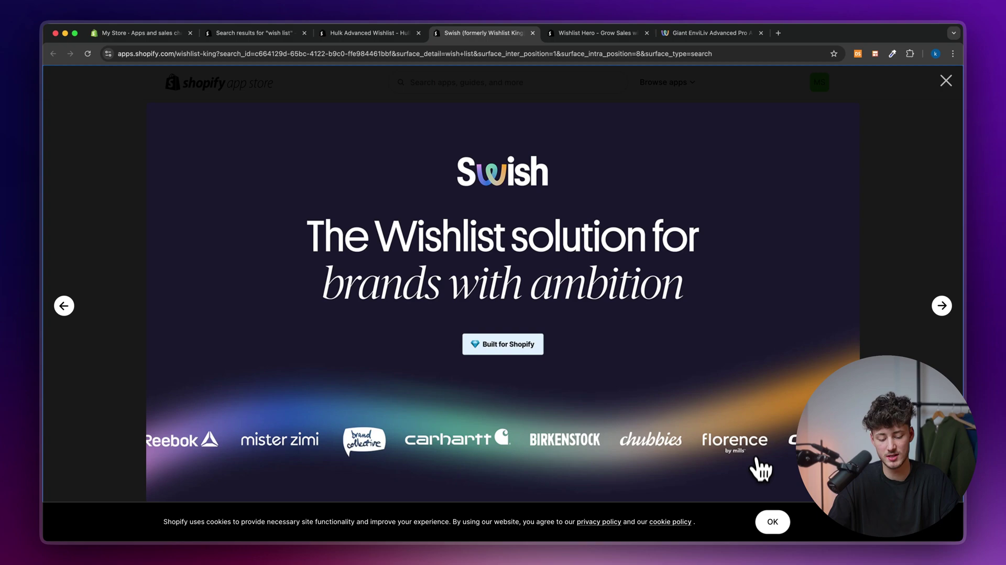
pyautogui.press('Escape')
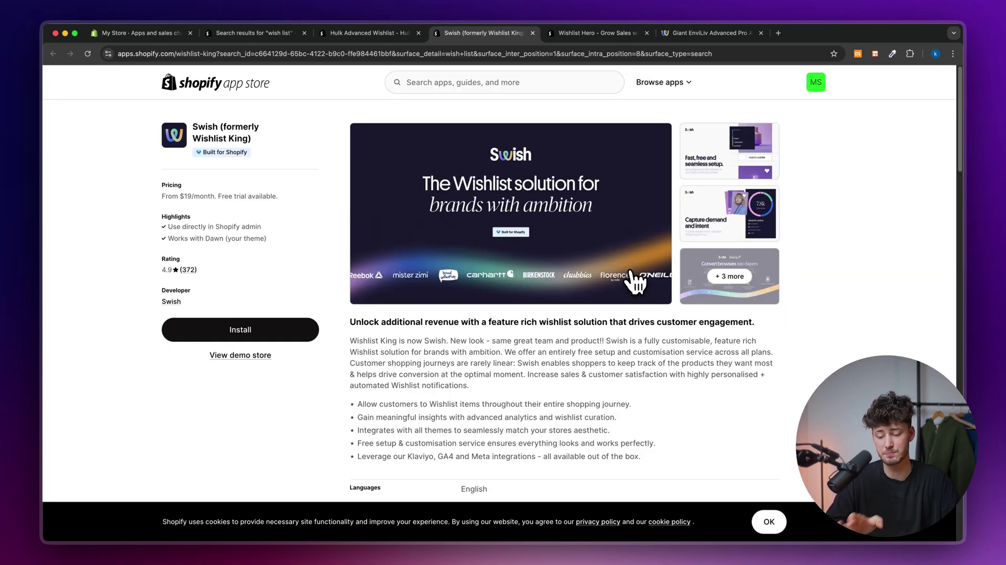
pyautogui.scroll(-10, 442, 464)
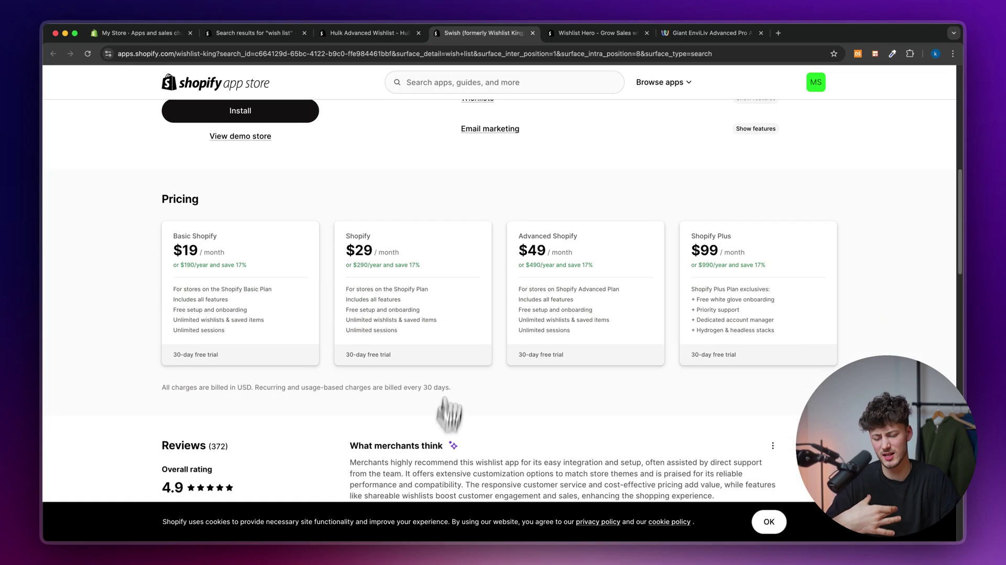
pyautogui.scroll(10, 449, 414)
# In the Swish demo store, open the Giant EnviLiv bike and the wishlist page, then close the store
pyautogui.click(252, 293)
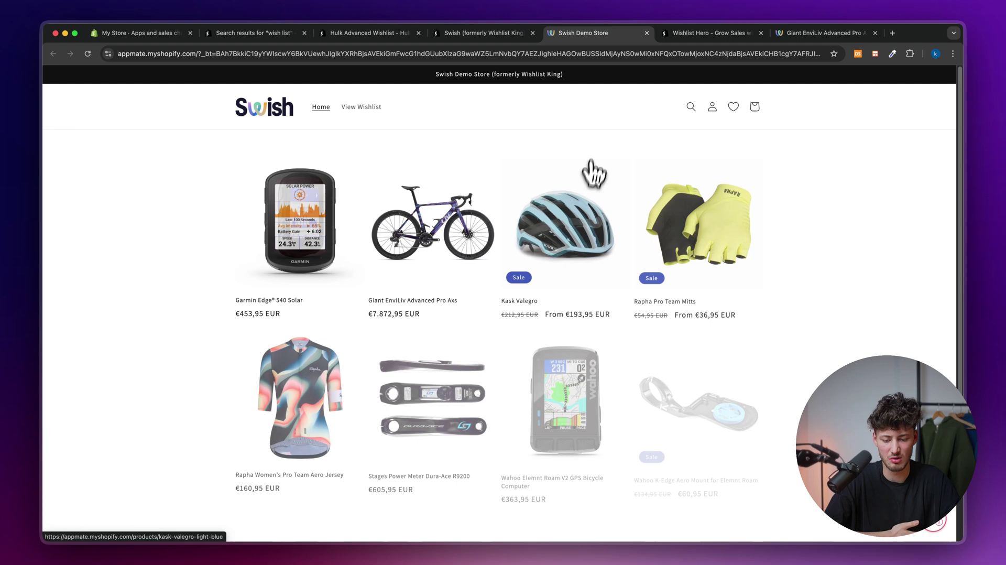
pyautogui.click(427, 233)
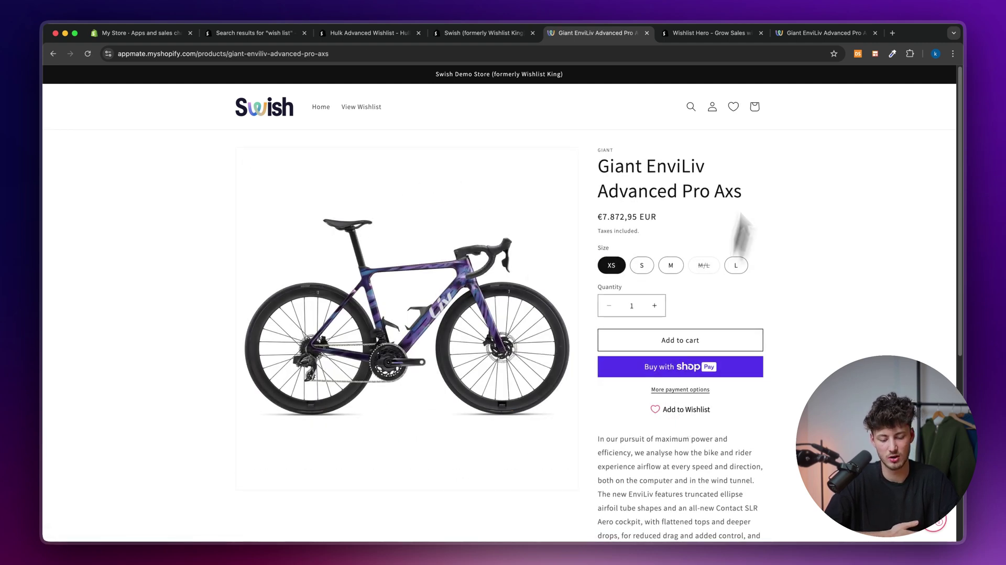
pyautogui.click(733, 107)
pyautogui.click(647, 33)
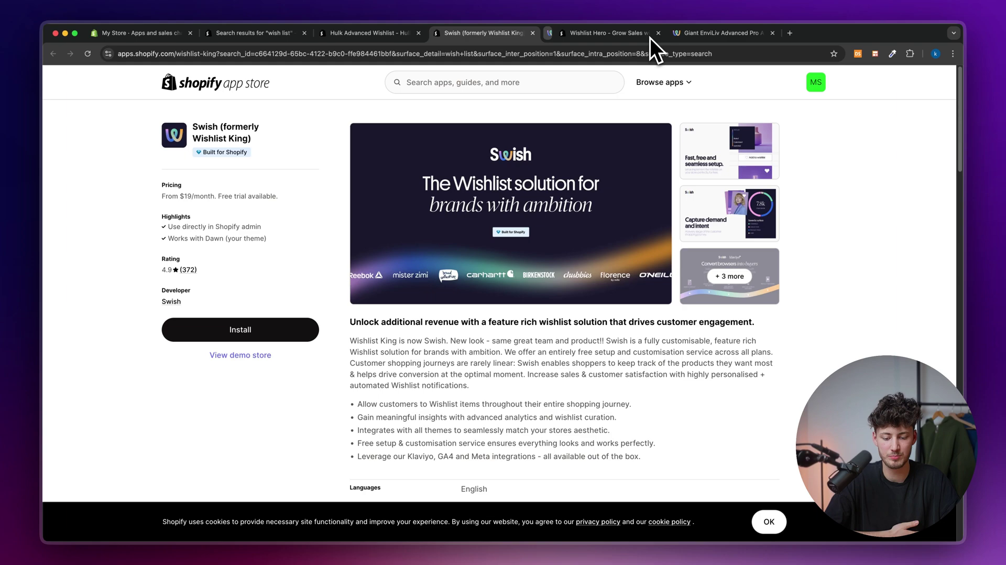
# Switch to the Wishlist Hero listing and scroll through its details and pricing
pyautogui.click(569, 29)
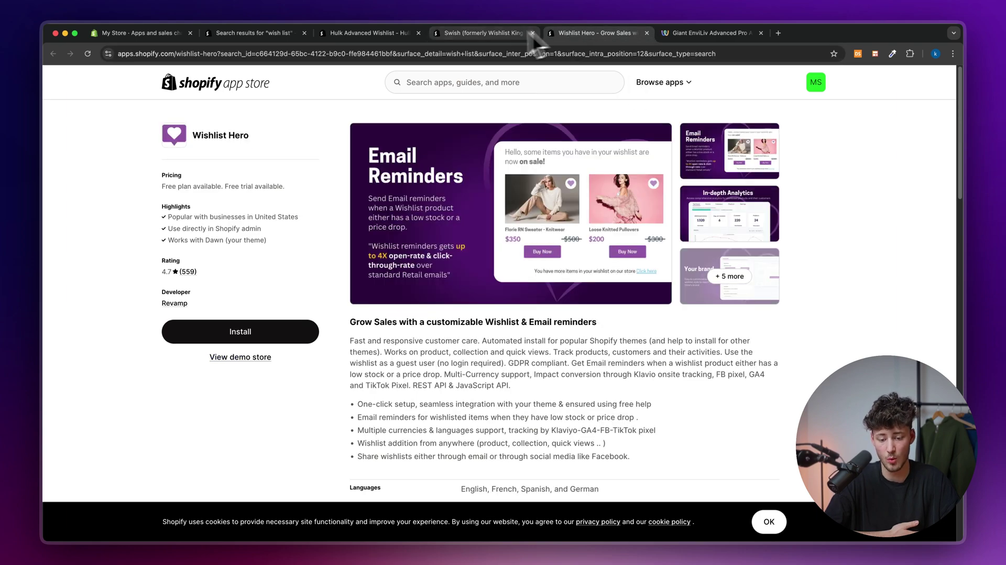
pyautogui.click(523, 33)
pyautogui.click(592, 32)
pyautogui.scroll(-2, 344, 346)
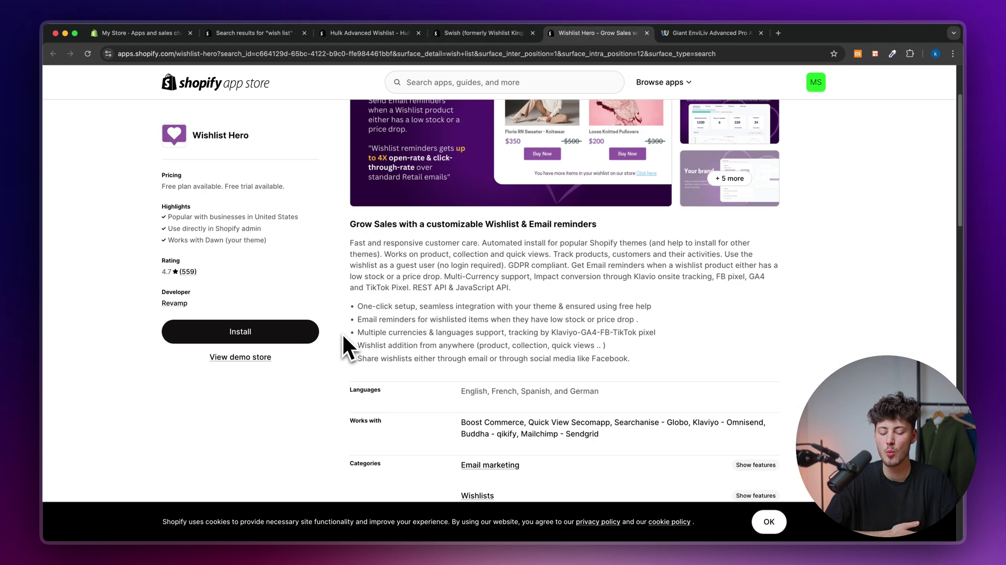
pyautogui.scroll(-5, 343, 341)
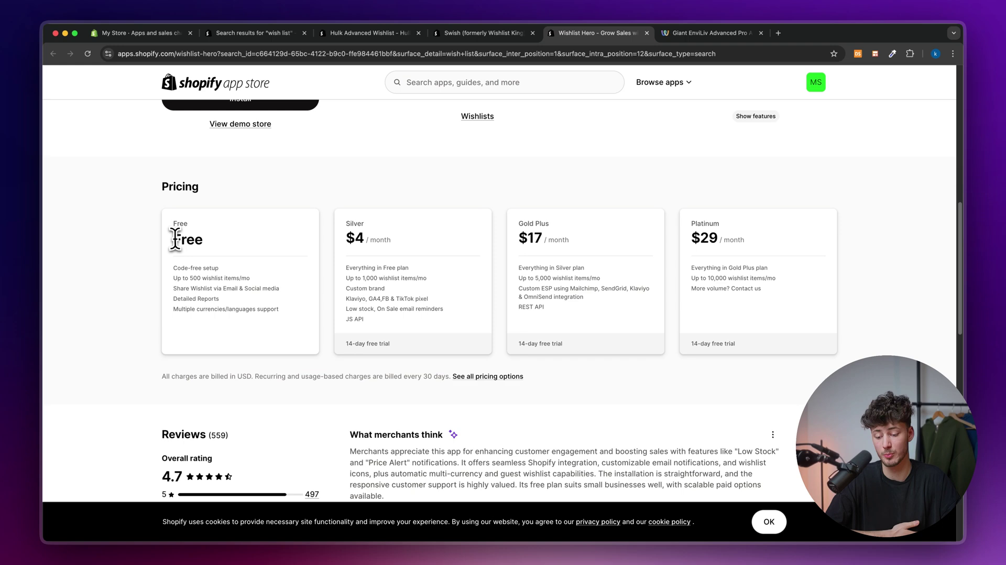
pyautogui.scroll(1, 246, 242)
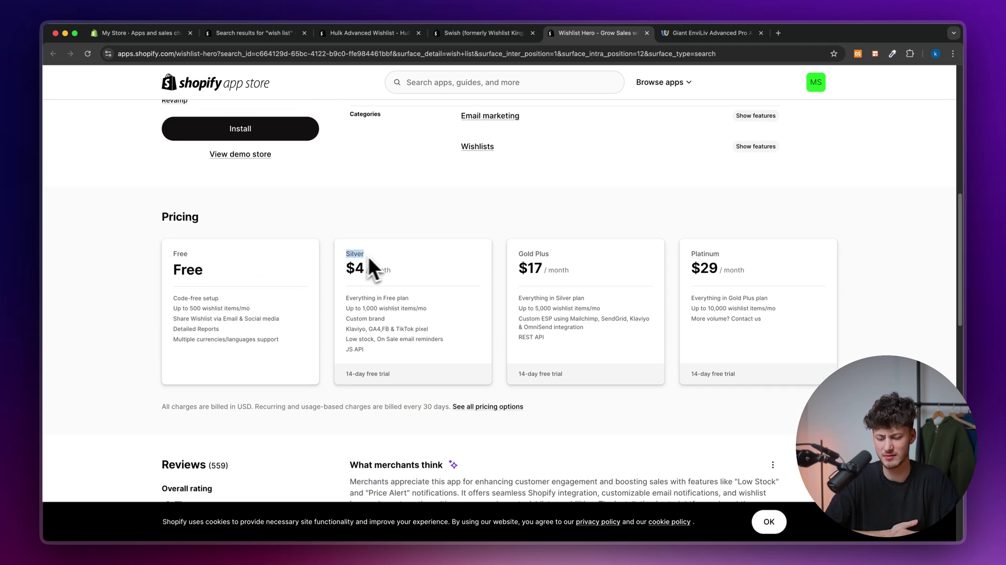
pyautogui.scroll(4, 451, 293)
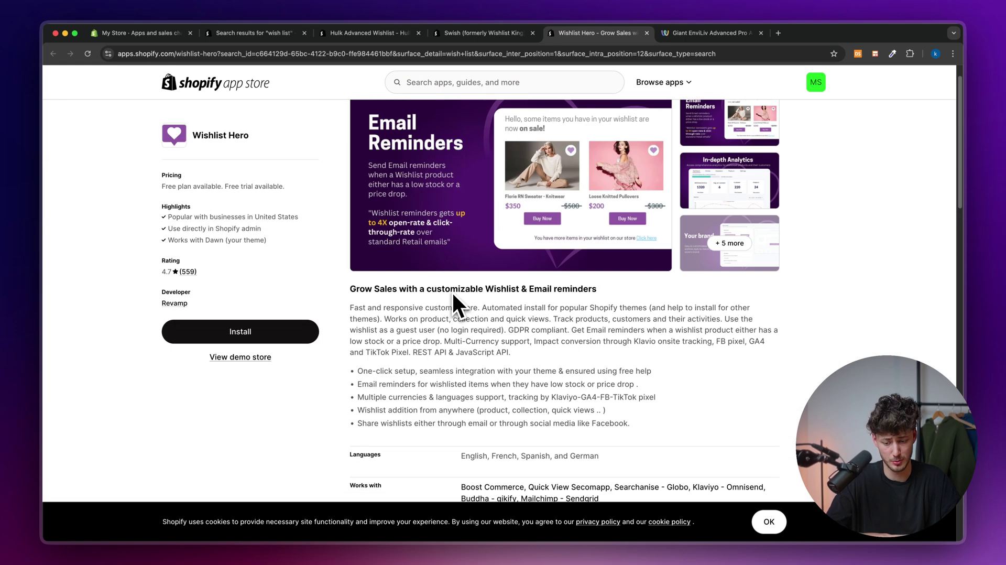
# In the Wishlist Hero demo store, add LED High Tops to the wishlist and view My Wishlist
pyautogui.click(243, 357)
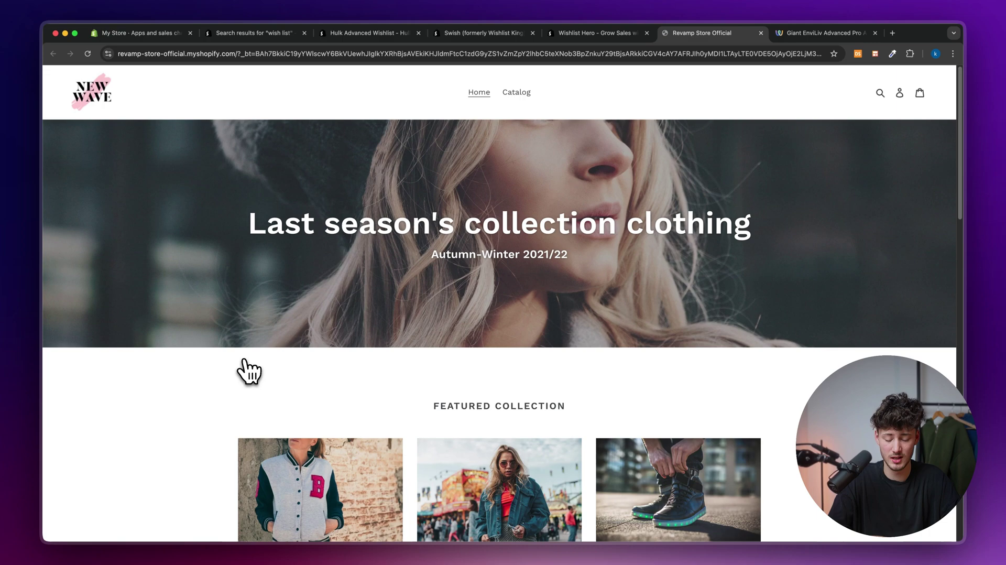
pyautogui.scroll(-2, 686, 233)
pyautogui.scroll(-3, 686, 233)
pyautogui.click(613, 299)
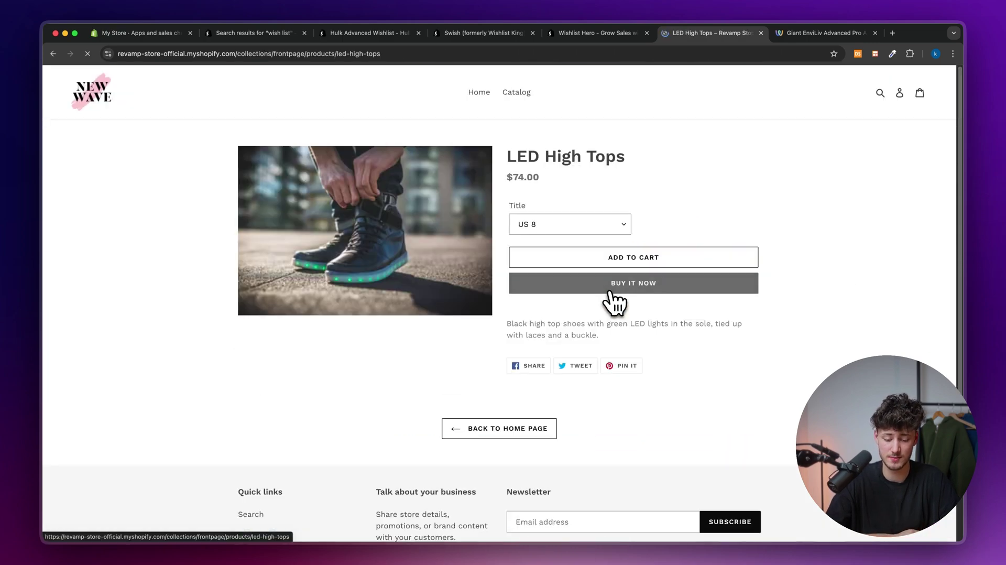
pyautogui.click(574, 320)
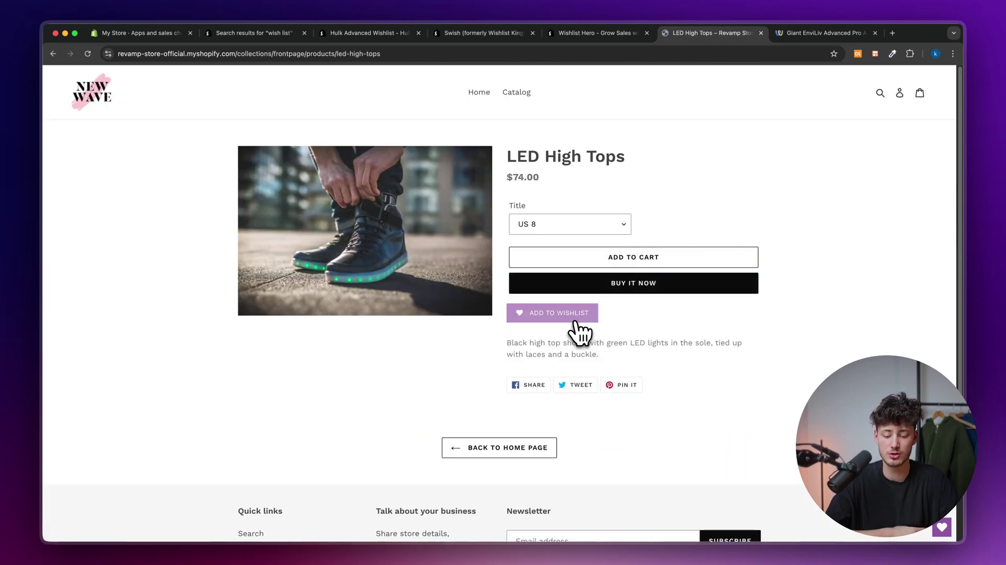
pyautogui.scroll(-5, 813, 380)
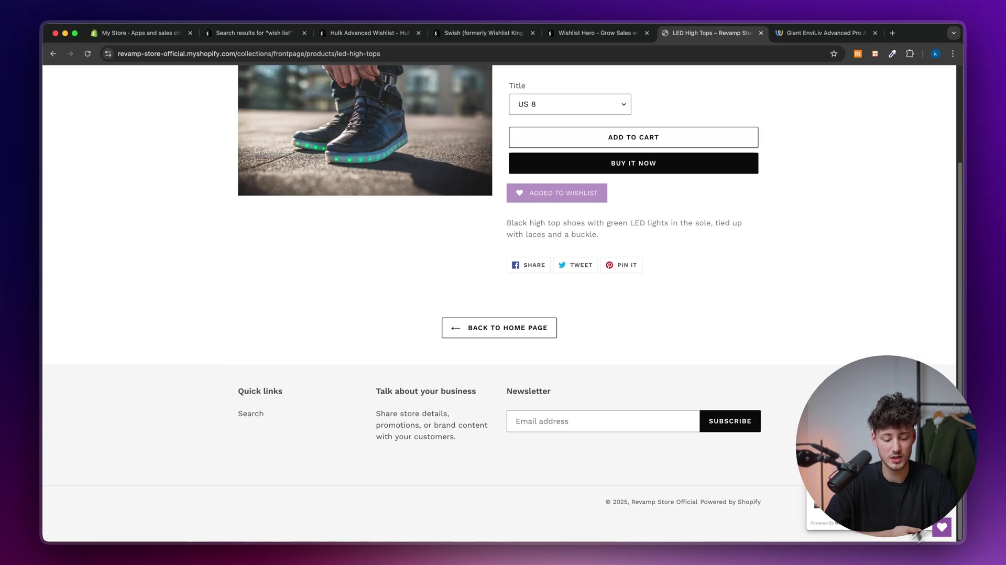
pyautogui.click(941, 528)
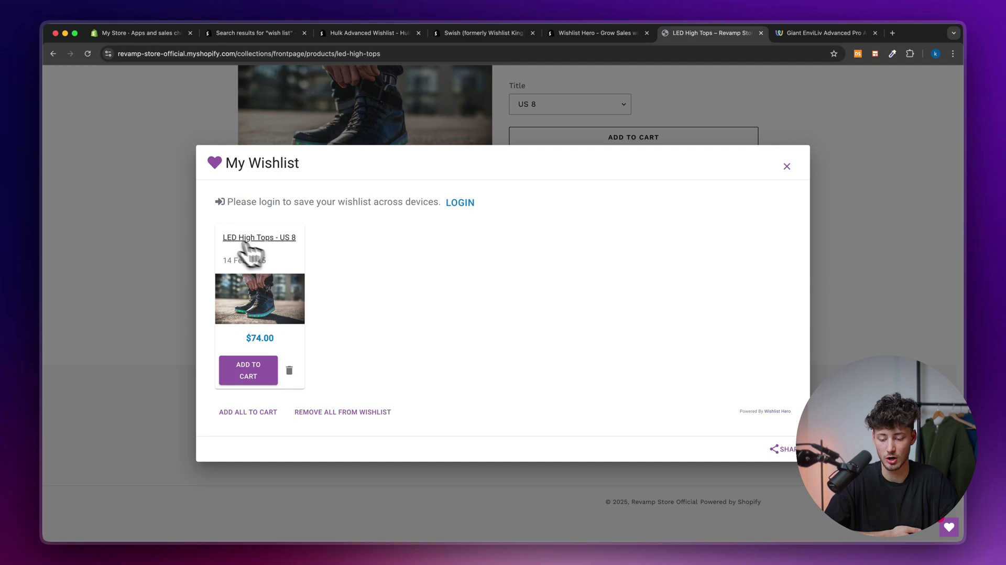
# Install Wishlist Hero from its listing and enable it, adding its button block to the Dawn product page
pyautogui.click(668, 143)
pyautogui.scroll(3, 663, 175)
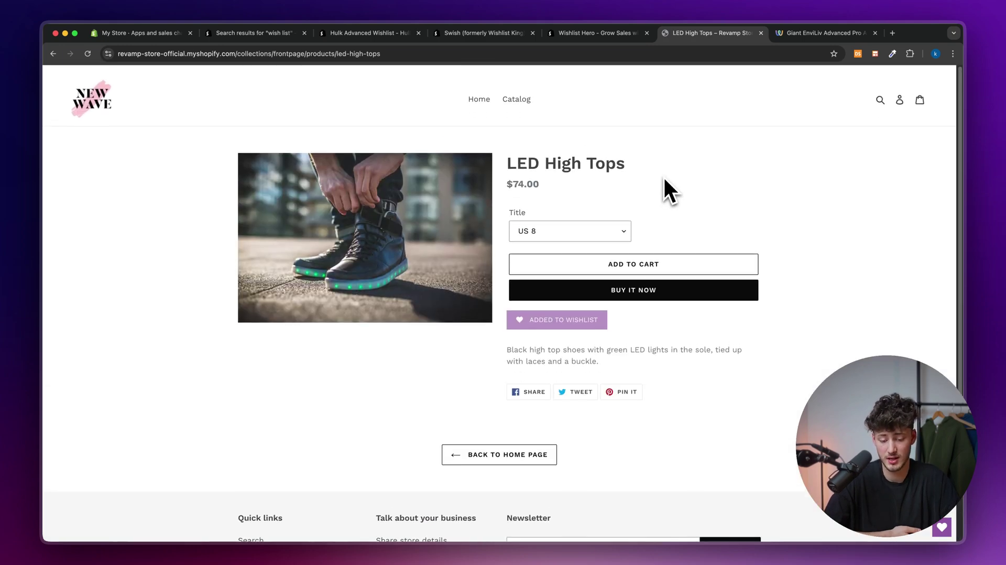
pyautogui.click(582, 33)
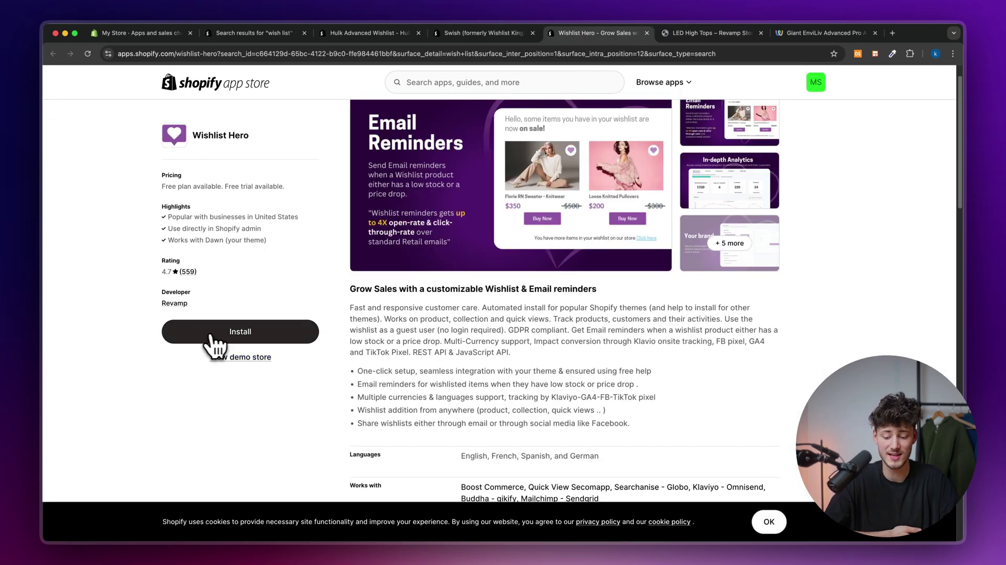
pyautogui.click(219, 338)
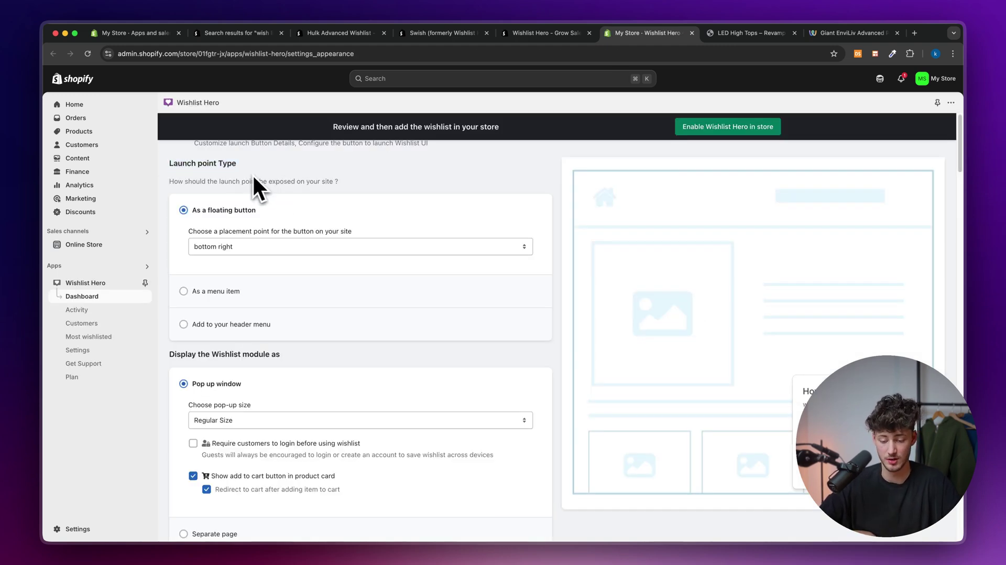
pyautogui.click(719, 137)
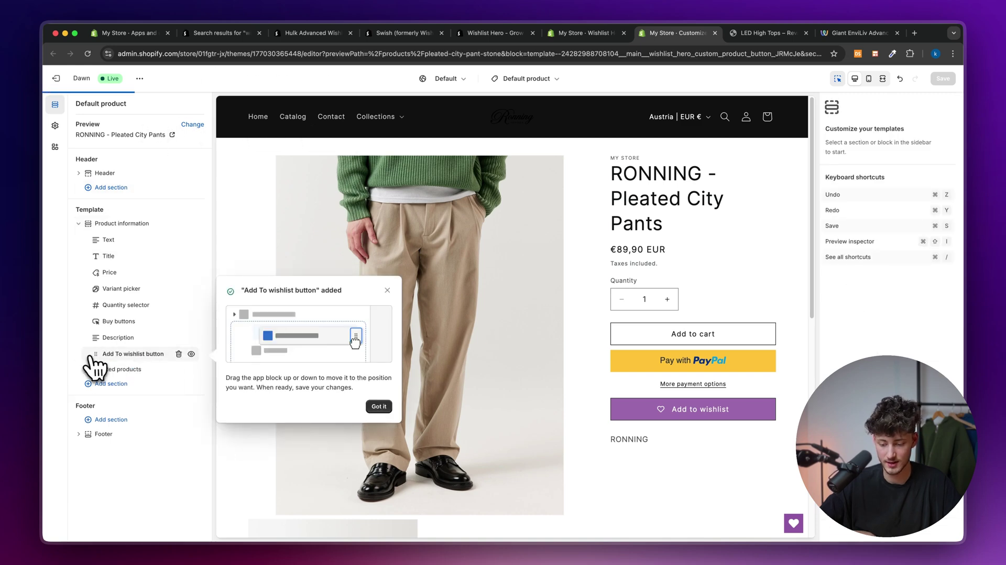
# Move the Add To wishlist button block below Buy buttons and save the Dawn theme
pyautogui.moveTo(86, 370); pyautogui.dragTo(97, 338)
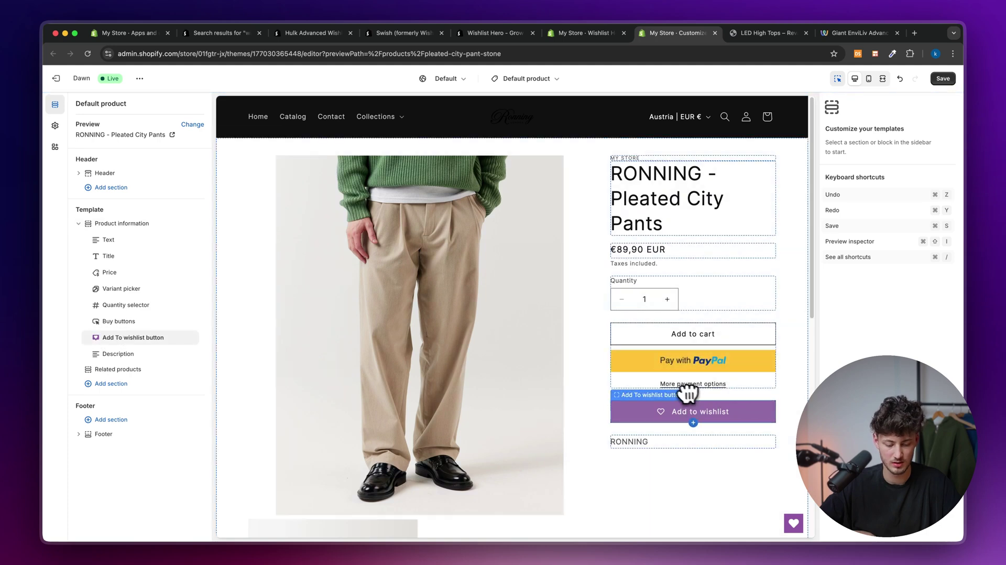
pyautogui.click(701, 387)
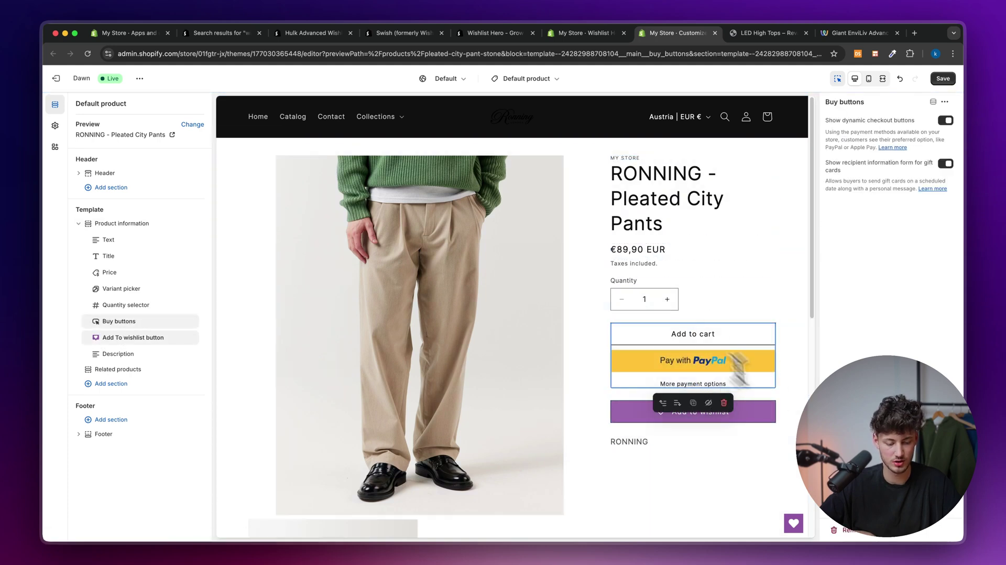
pyautogui.click(943, 79)
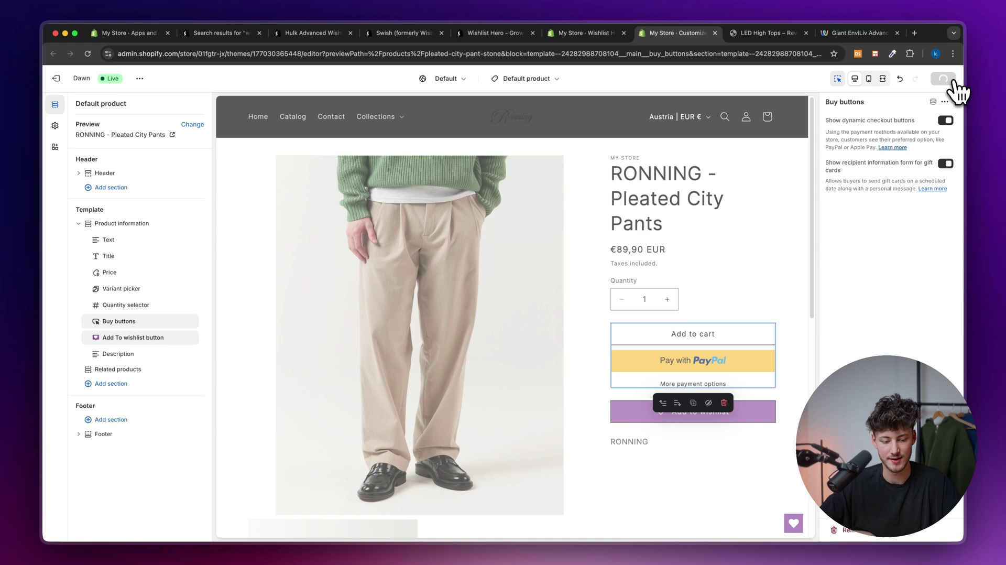
# Return to the Wishlist Hero admin page at setup step 3/3
pyautogui.click(511, 33)
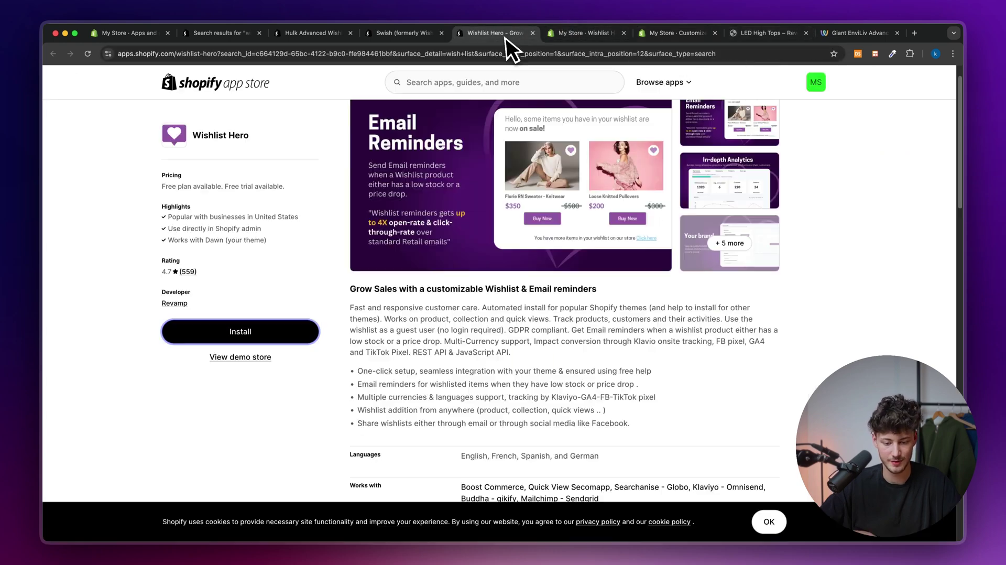
pyautogui.click(582, 34)
pyautogui.click(715, 33)
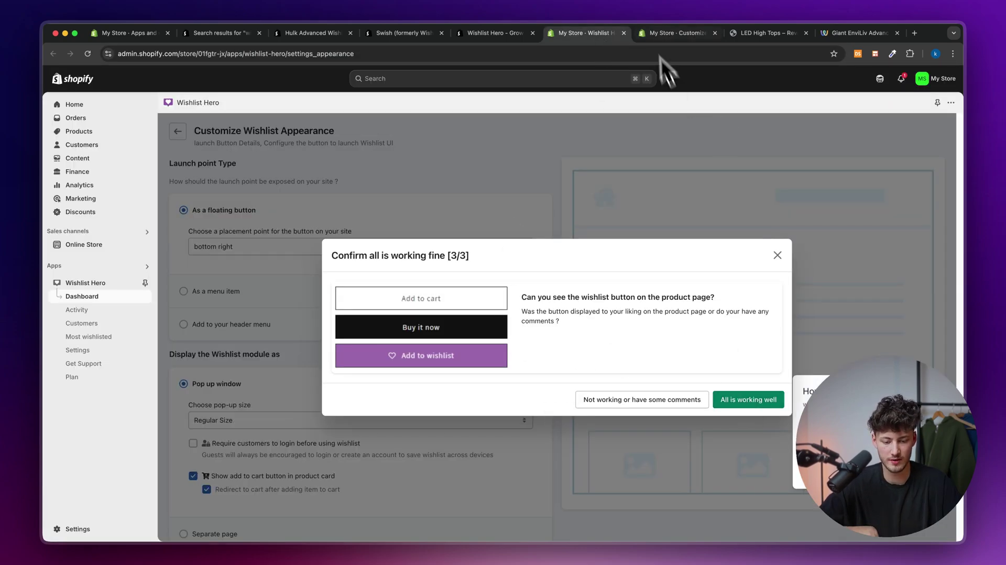
# Set the Wishlist Hero embed's button background to black #121212, leaving the text colour unchanged
pyautogui.click(674, 34)
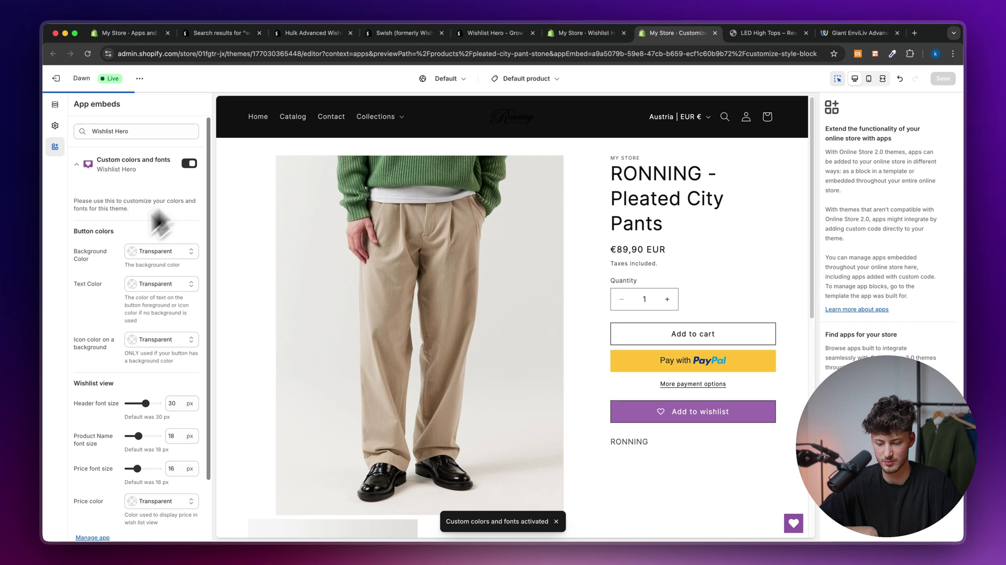
pyautogui.scroll(-2, 153, 210)
pyautogui.click(157, 192)
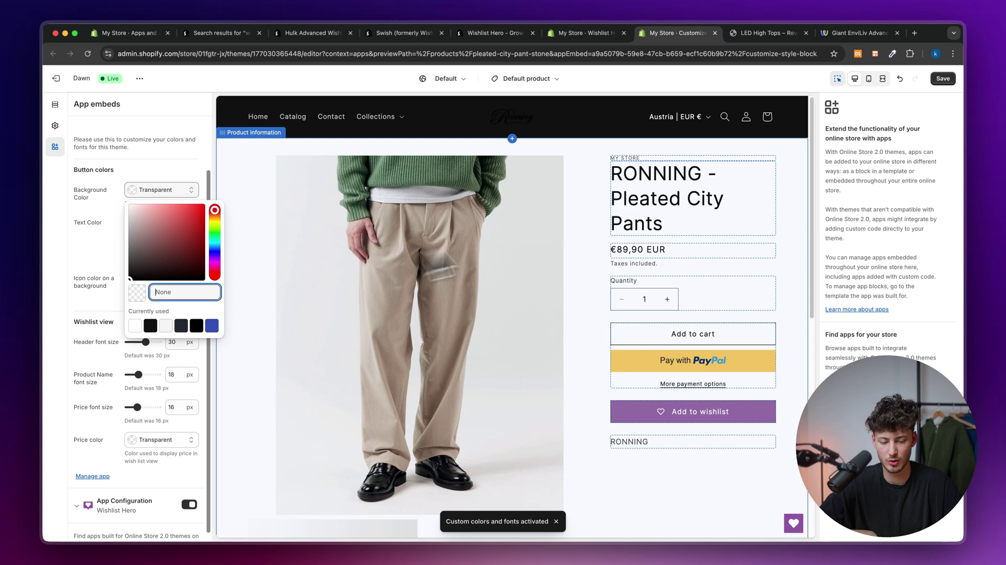
pyautogui.click(151, 327)
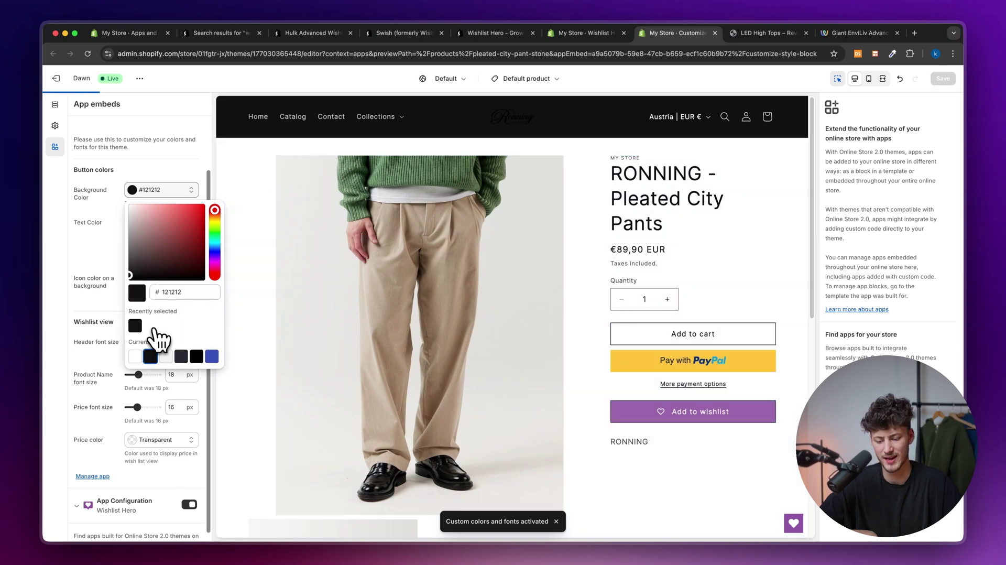
pyautogui.click(95, 219)
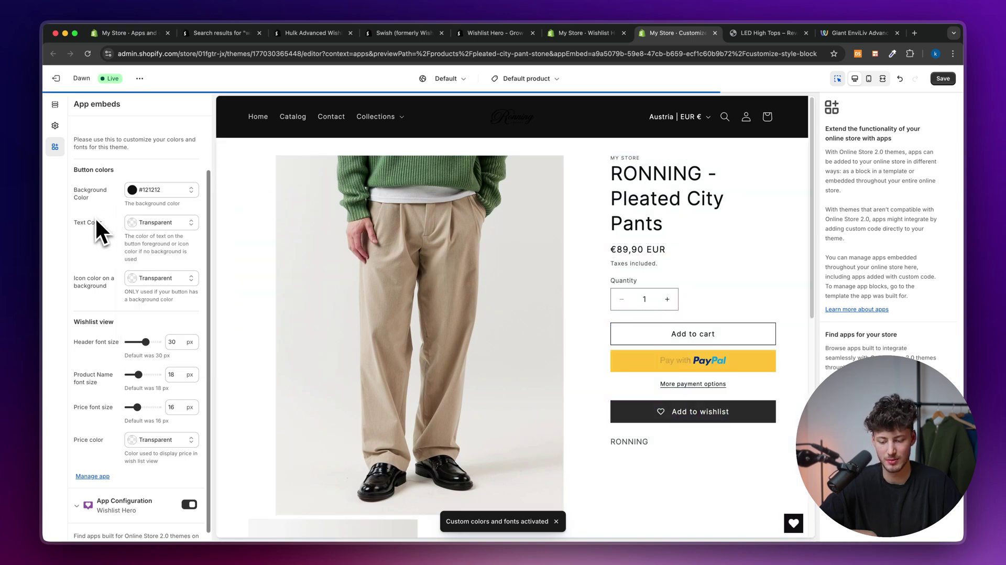
pyautogui.scroll(-1, 95, 217)
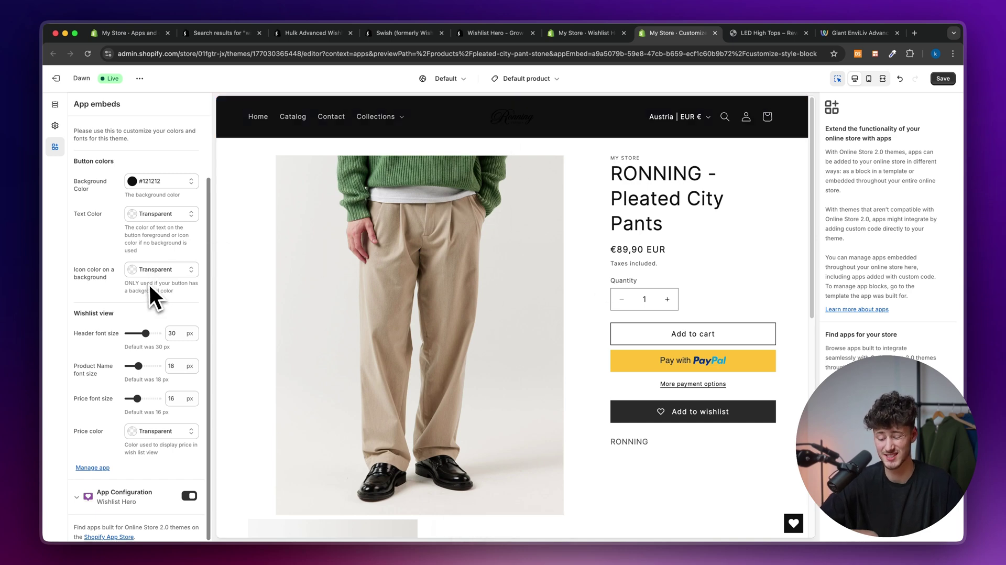
pyautogui.click(168, 215)
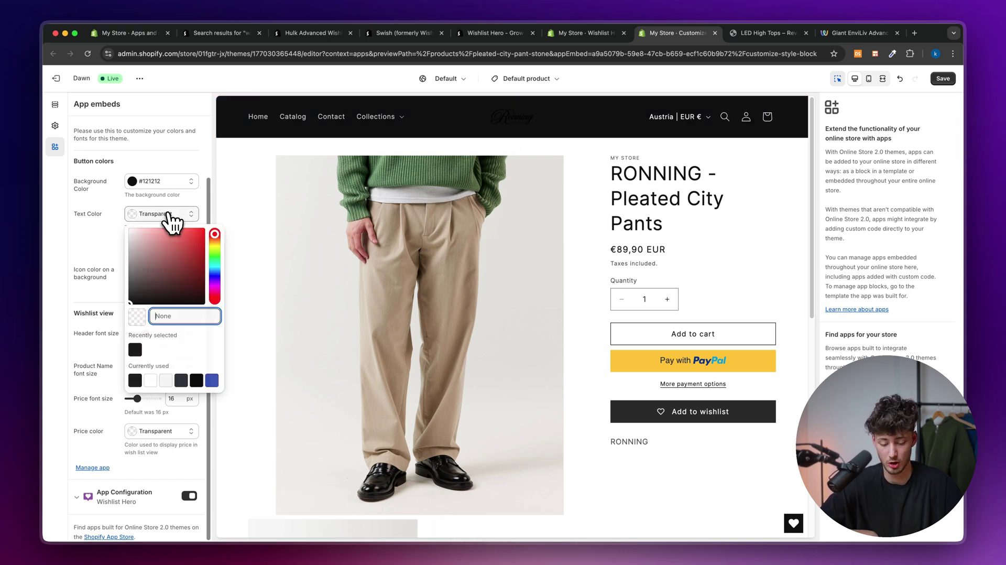
pyautogui.click(180, 215)
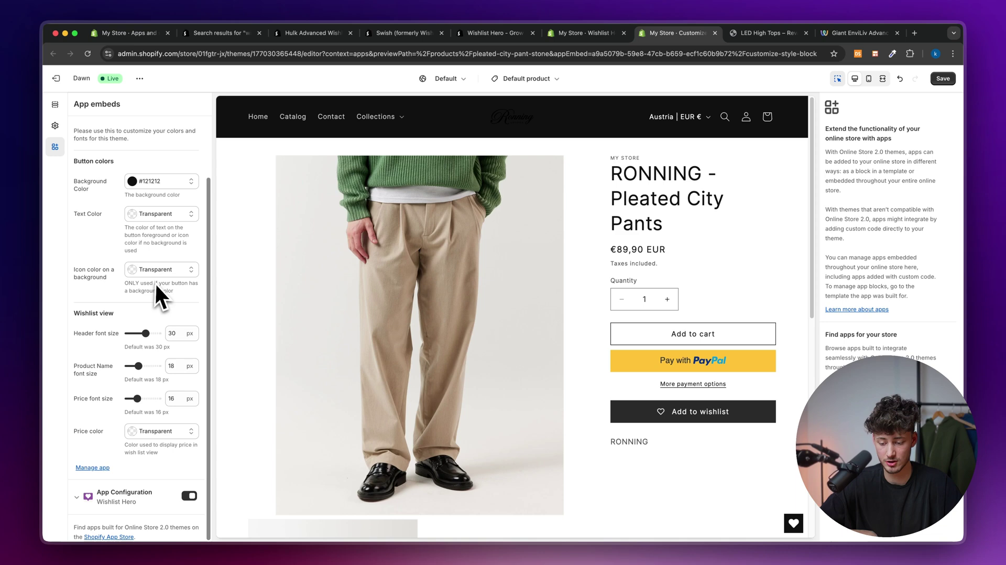
pyautogui.scroll(3, 129, 333)
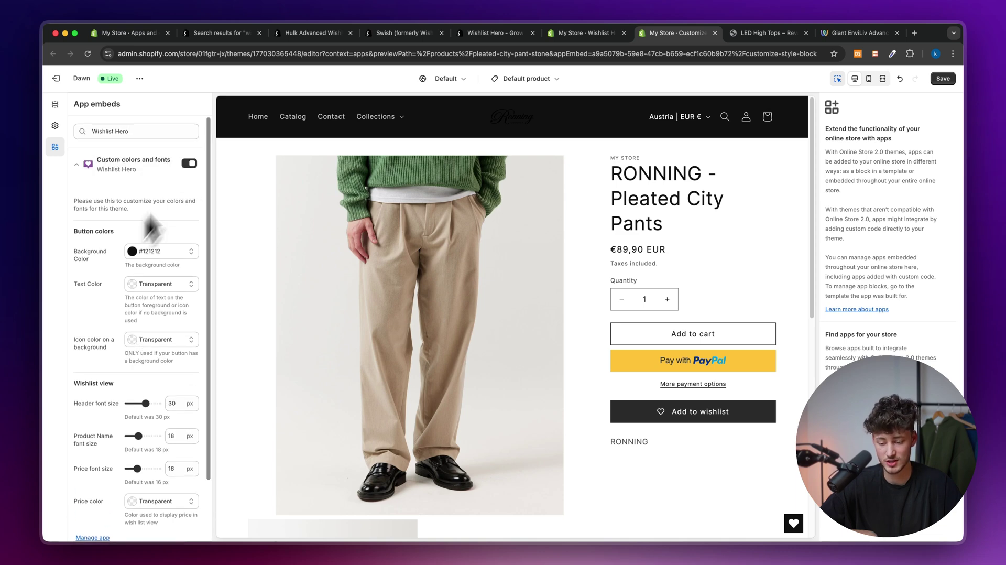
# Save the theme and confirm 'All is working well' in Wishlist Hero
pyautogui.click(943, 78)
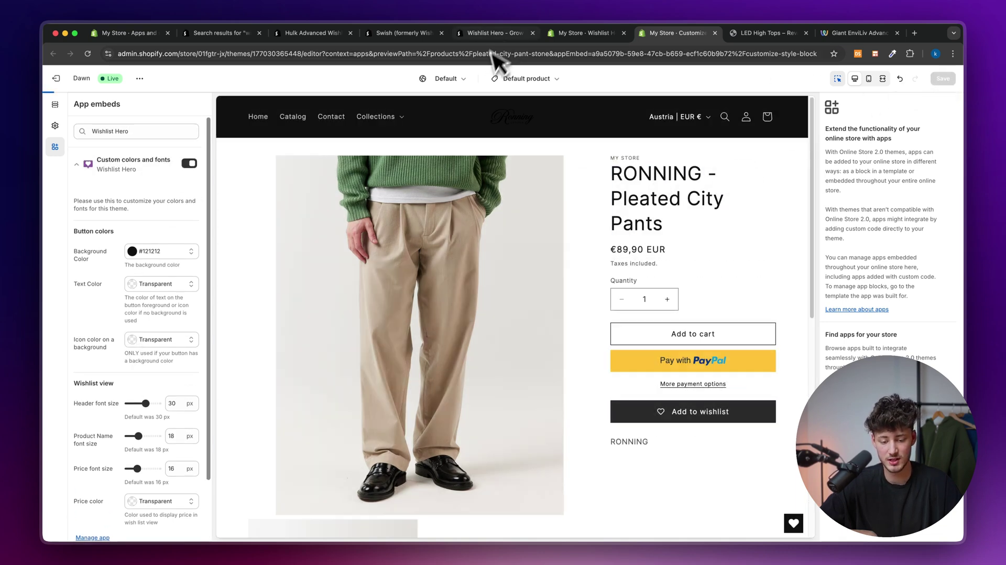
pyautogui.click(591, 33)
pyautogui.click(747, 400)
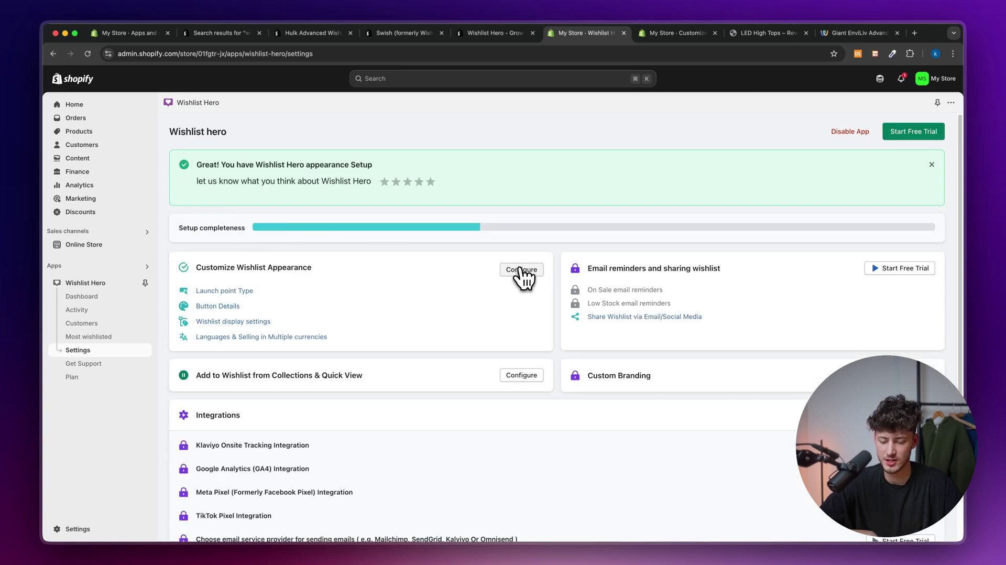
# Set Wishlist Hero's launch point to 'As a menu item' instead of a floating button and save
pyautogui.click(522, 270)
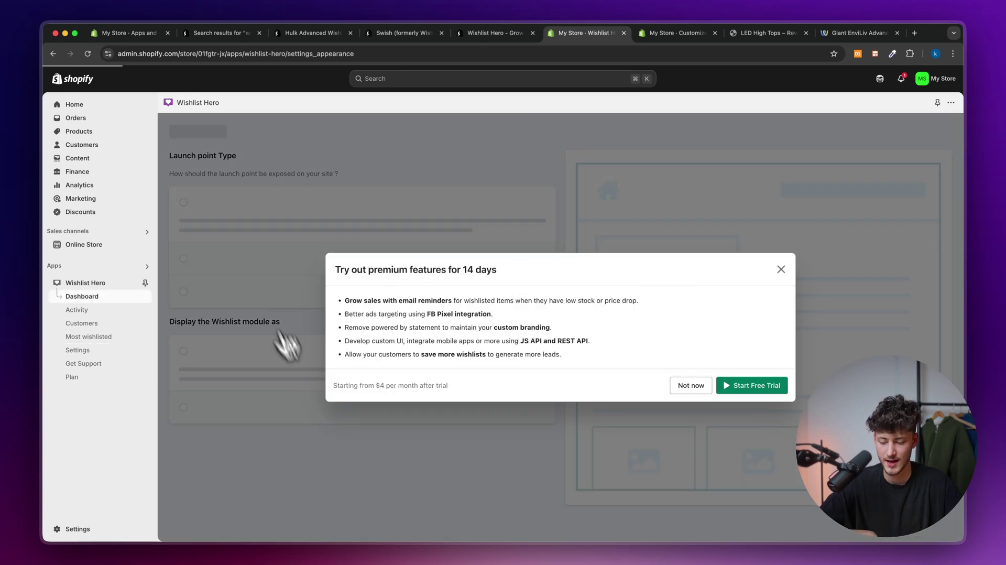
pyautogui.click(780, 269)
pyautogui.moveTo(197, 210); pyautogui.dragTo(245, 224)
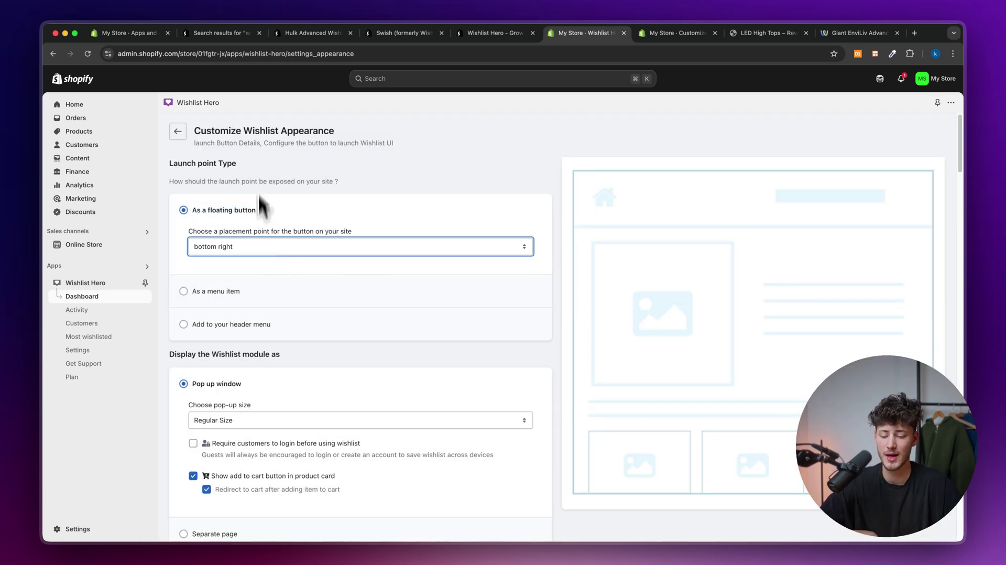
pyautogui.click(212, 292)
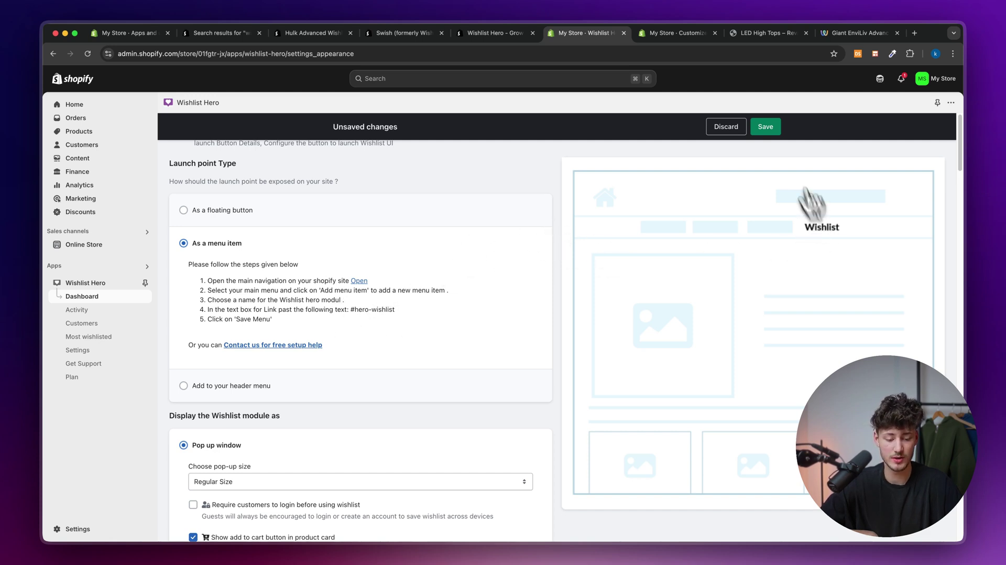
pyautogui.click(766, 128)
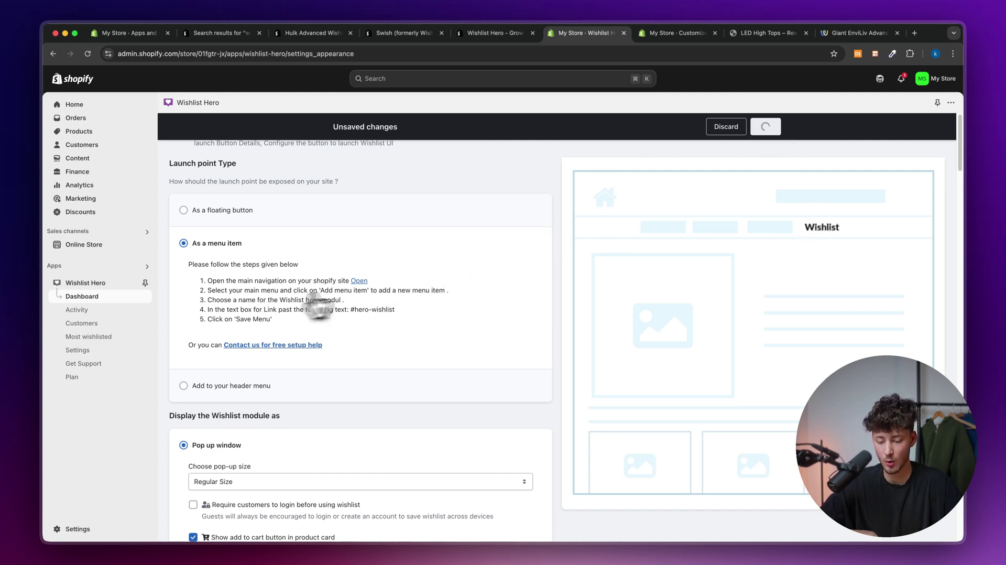
pyautogui.click(365, 284)
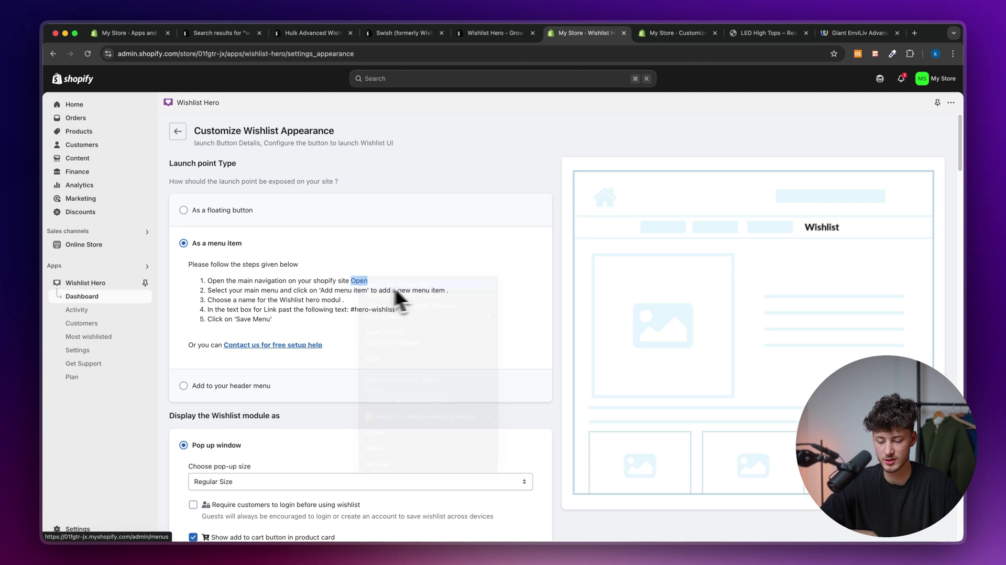
# Add a Wishlist item linking to #hero-wishlist to the Main menu and save it
pyautogui.click(622, 34)
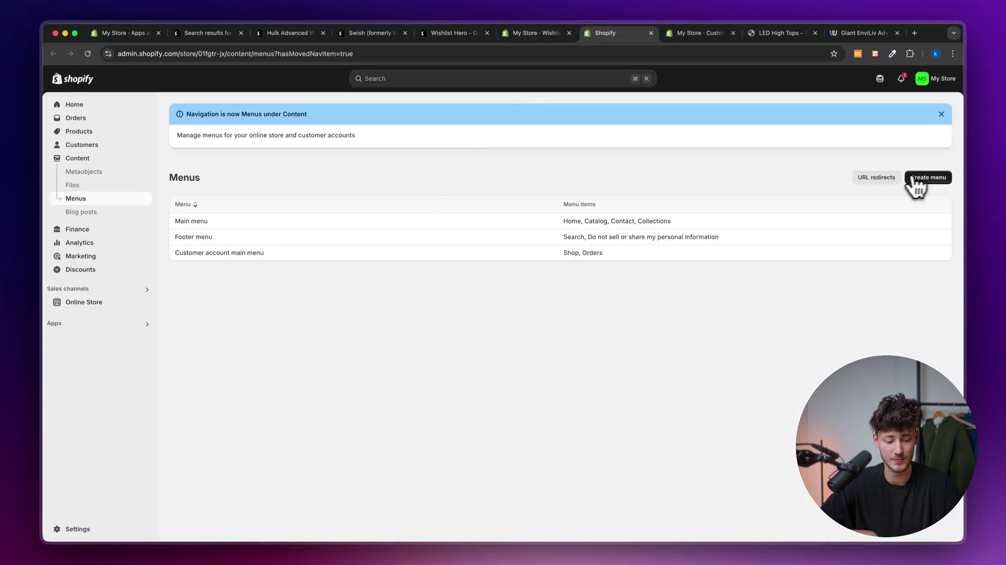
pyautogui.click(212, 155)
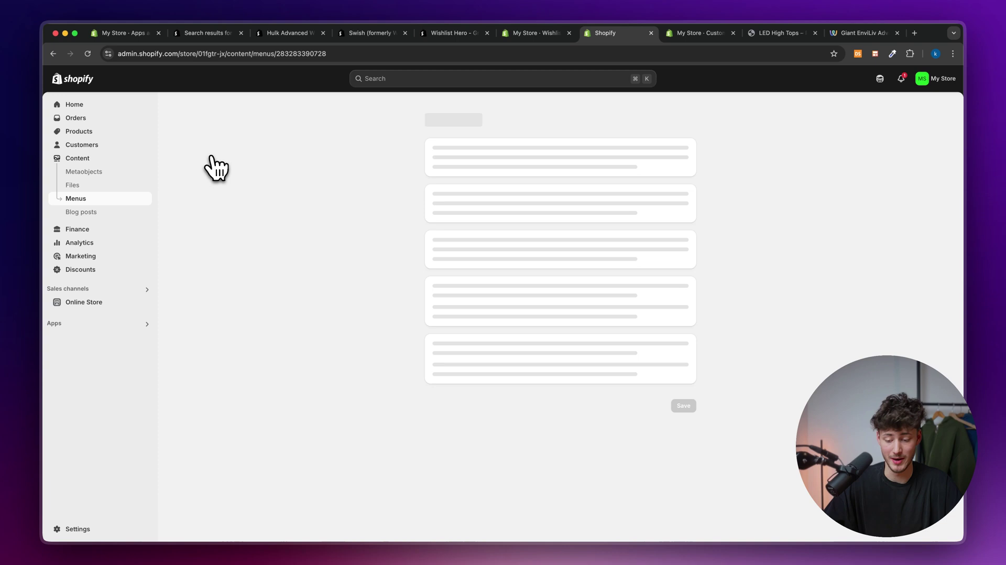
pyautogui.click(513, 331)
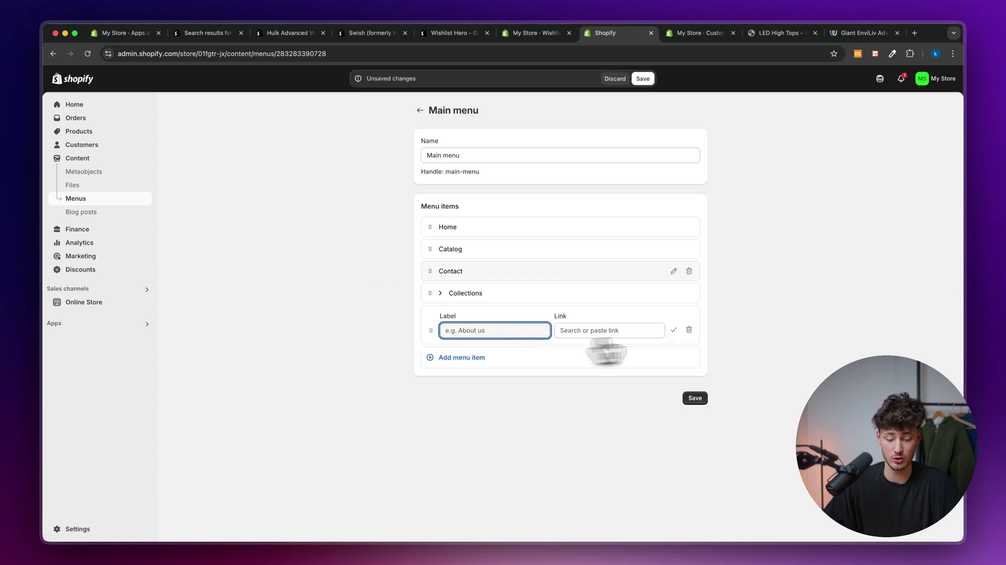
pyautogui.click(569, 32)
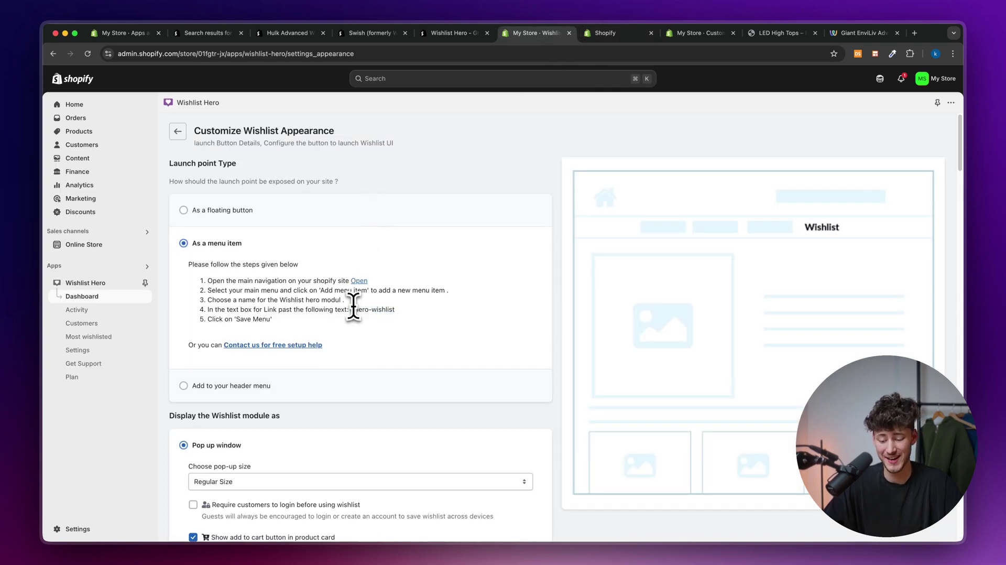
pyautogui.moveTo(350, 309); pyautogui.dragTo(397, 314)
pyautogui.press('cmd+c')
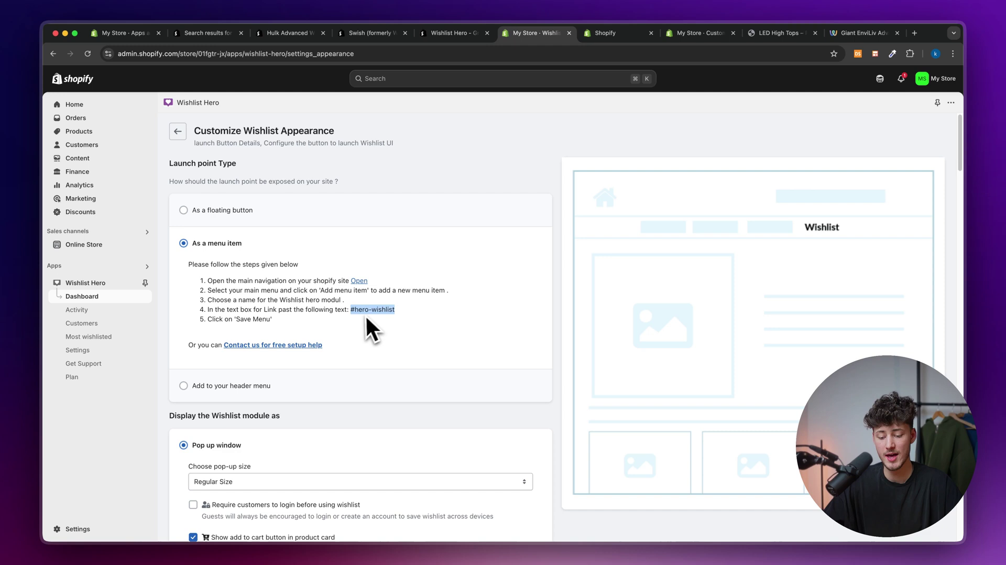
pyautogui.click(607, 33)
pyautogui.click(576, 330)
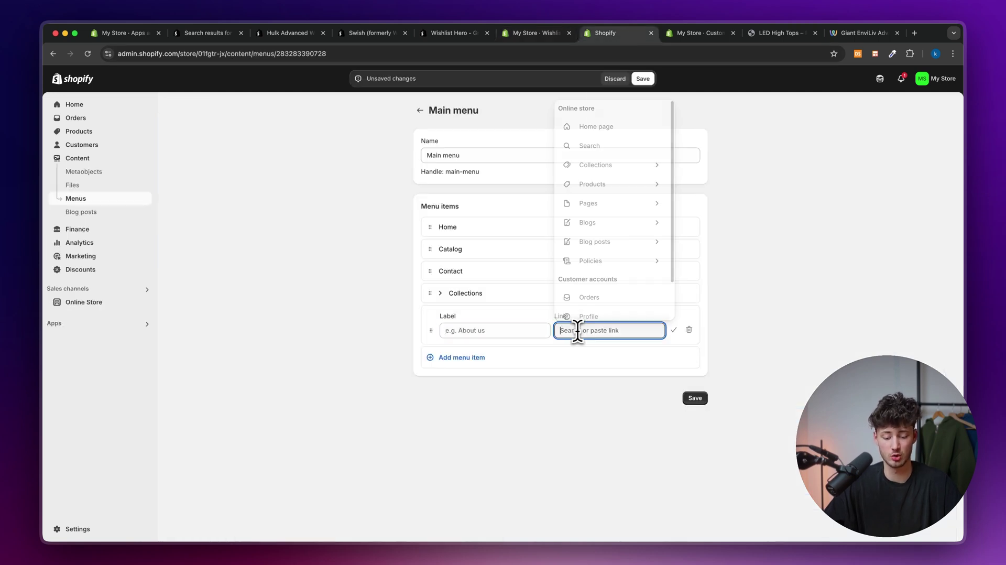
pyautogui.press('cmd+v')
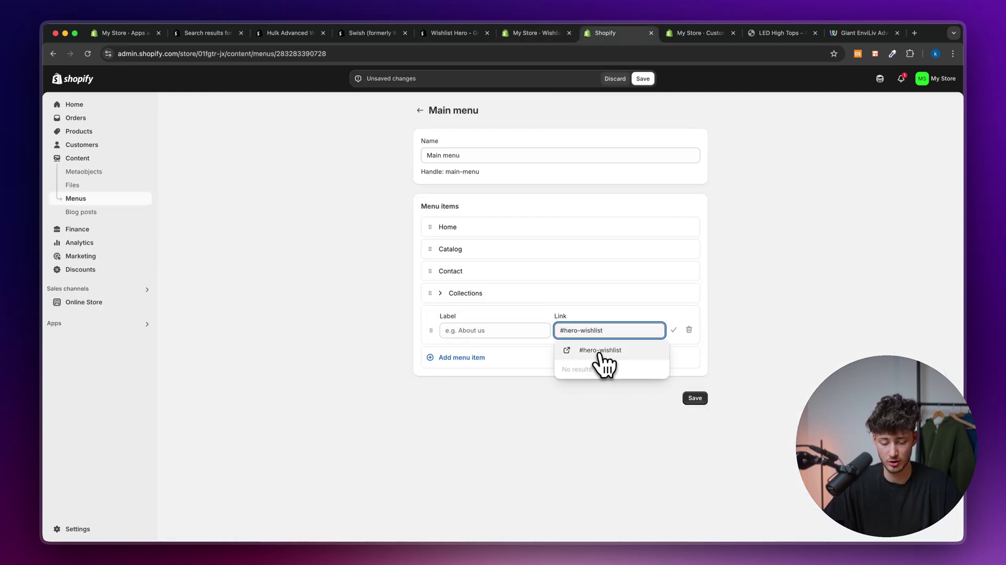
pyautogui.click(601, 354)
pyautogui.click(491, 330)
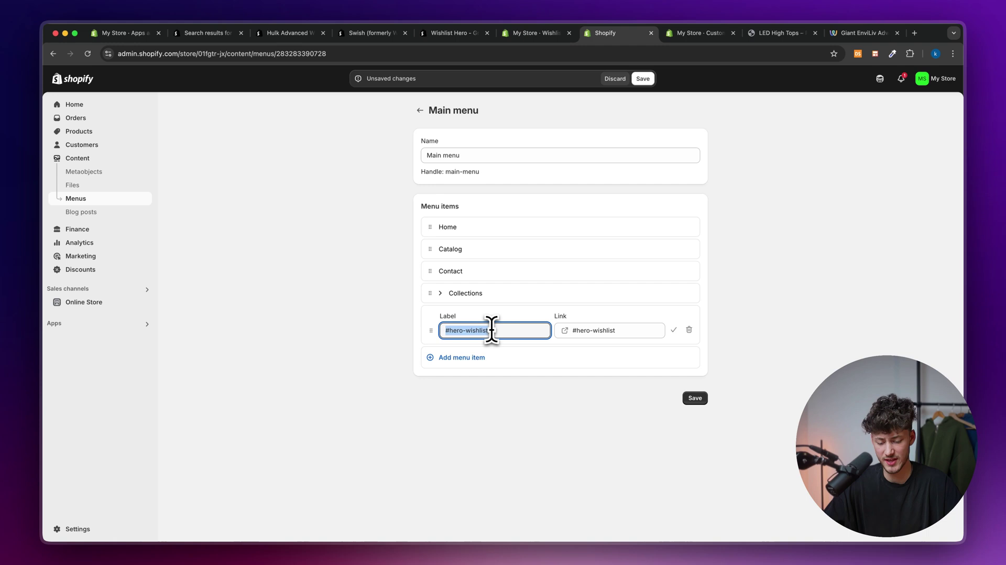
pyautogui.click(706, 401)
pyautogui.click(539, 35)
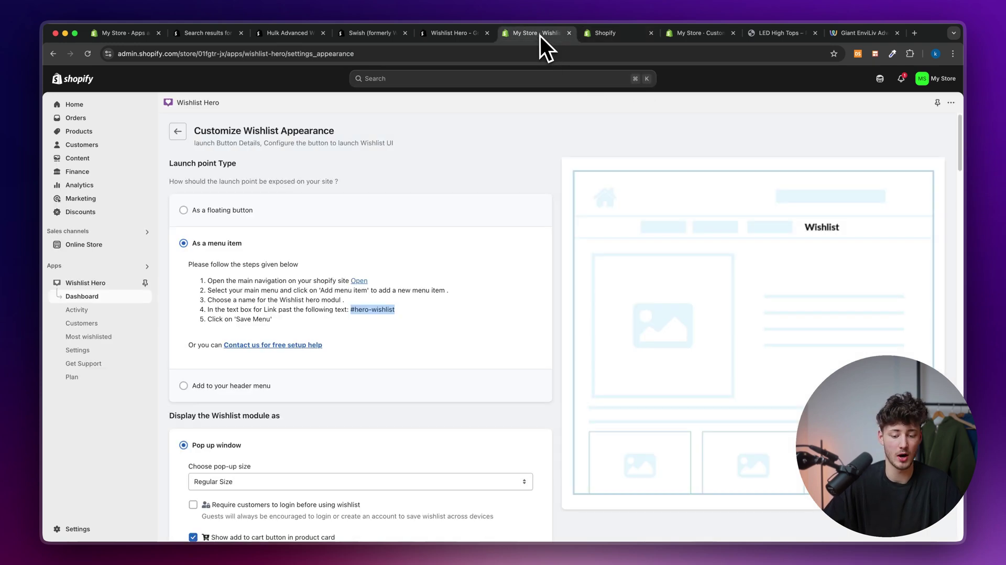
# Choose 'Separate page' under 'Display the Wishlist module as'
pyautogui.scroll(-2, 435, 291)
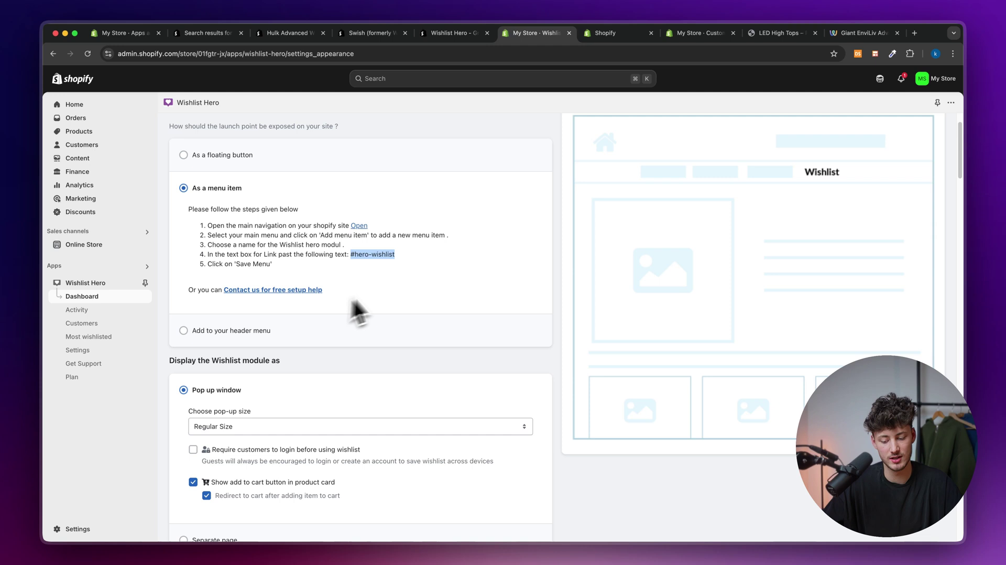
pyautogui.scroll(2, 372, 292)
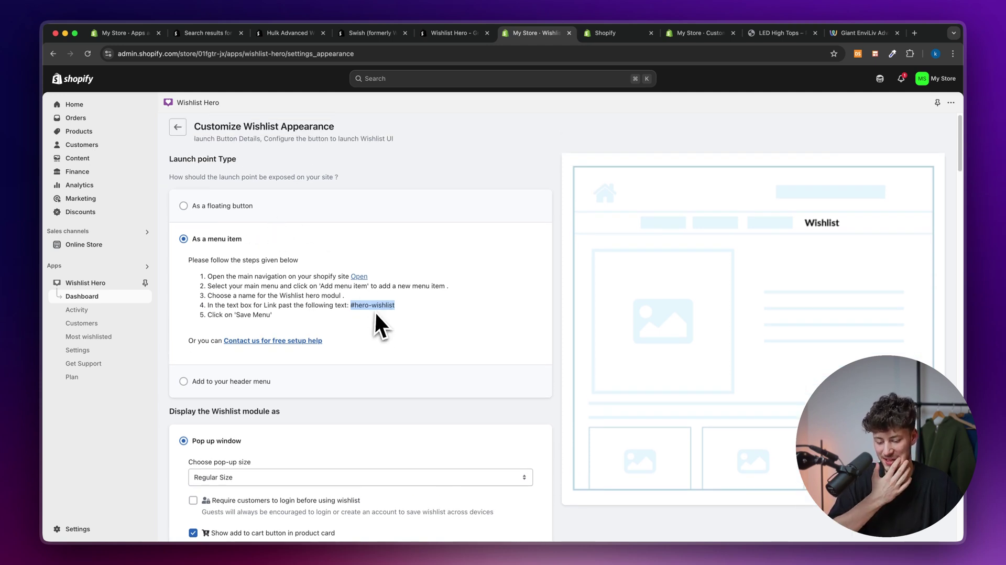
pyautogui.scroll(-3, 375, 310)
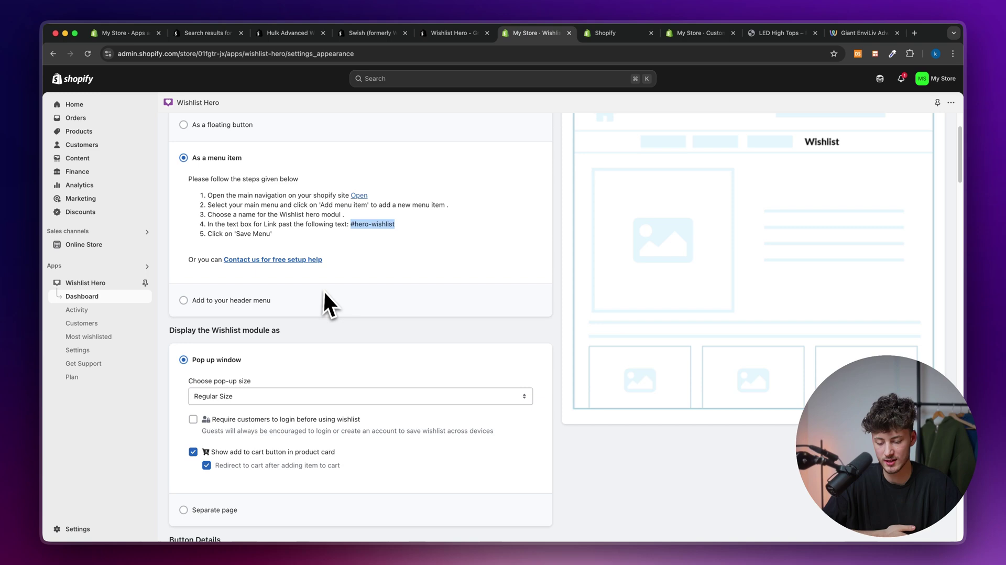
pyautogui.scroll(-2, 324, 292)
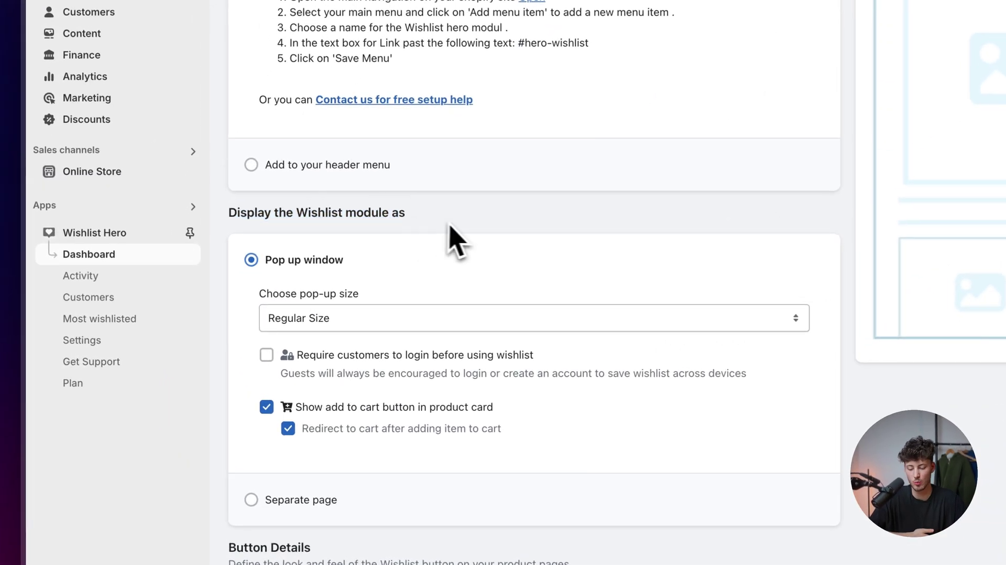
pyautogui.scroll(-3, 456, 241)
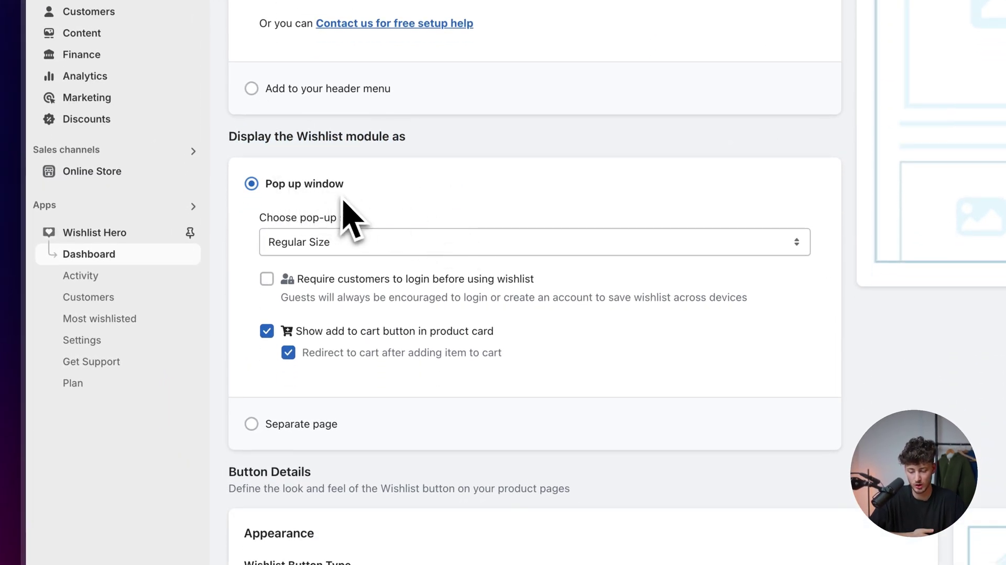
pyautogui.click(301, 423)
# Change the wishlist button colour from purple to near-black rgba(31, 22, 33, 1)
pyautogui.scroll(-10, 330, 440)
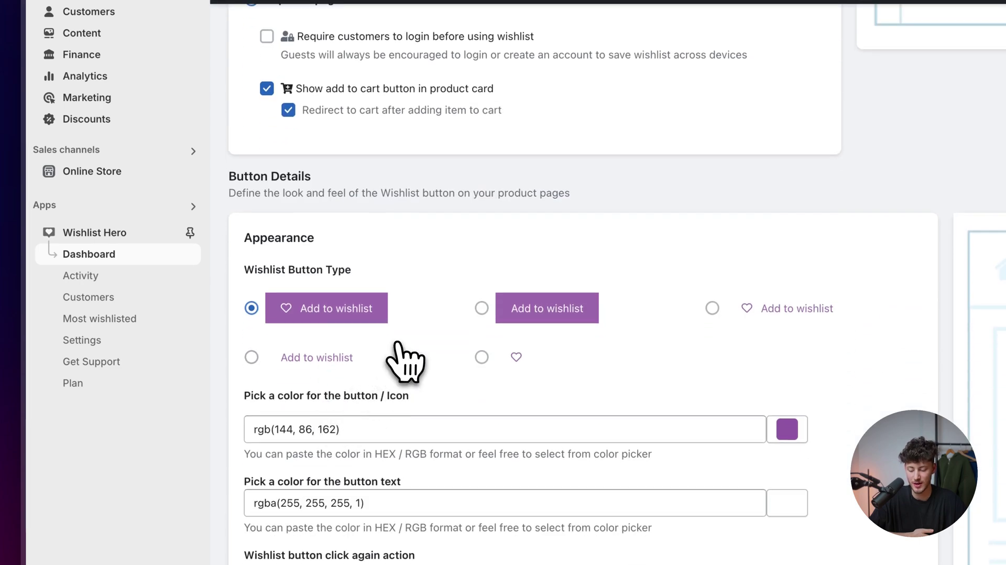
pyautogui.scroll(-2, 404, 362)
pyautogui.scroll(1, 404, 362)
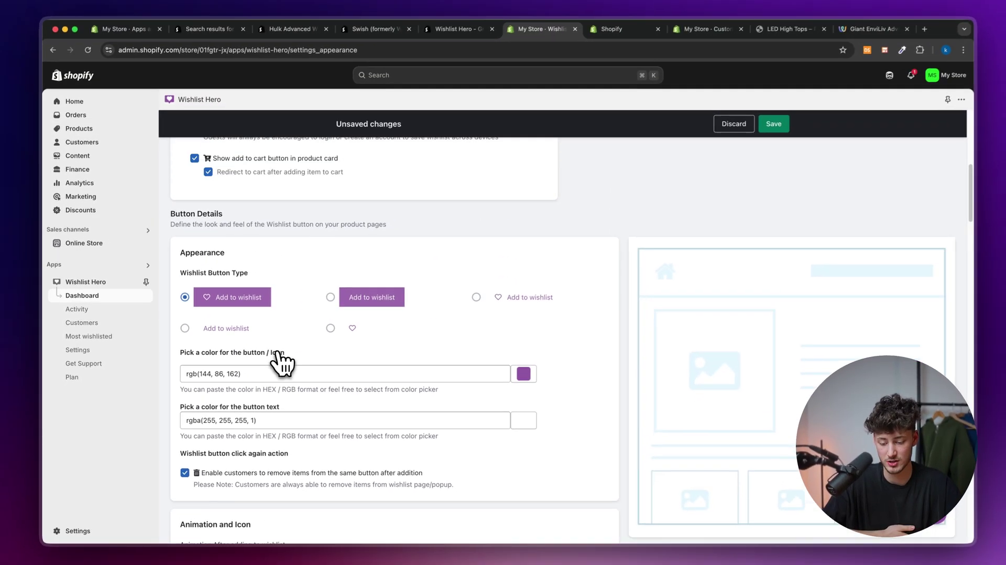
pyautogui.scroll(3, 275, 358)
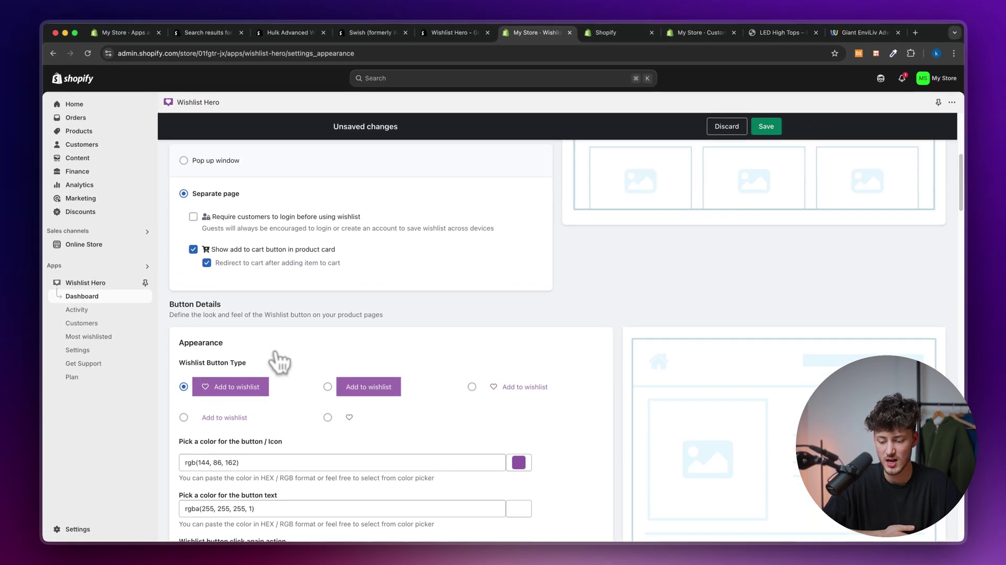
pyautogui.scroll(-4, 269, 321)
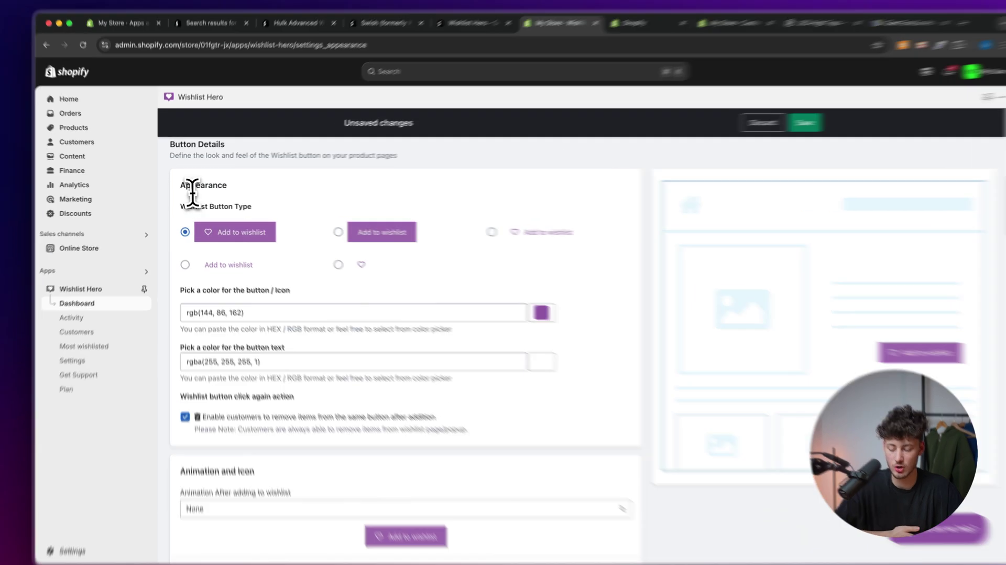
pyautogui.moveTo(185, 183); pyautogui.dragTo(365, 224)
pyautogui.click(263, 255)
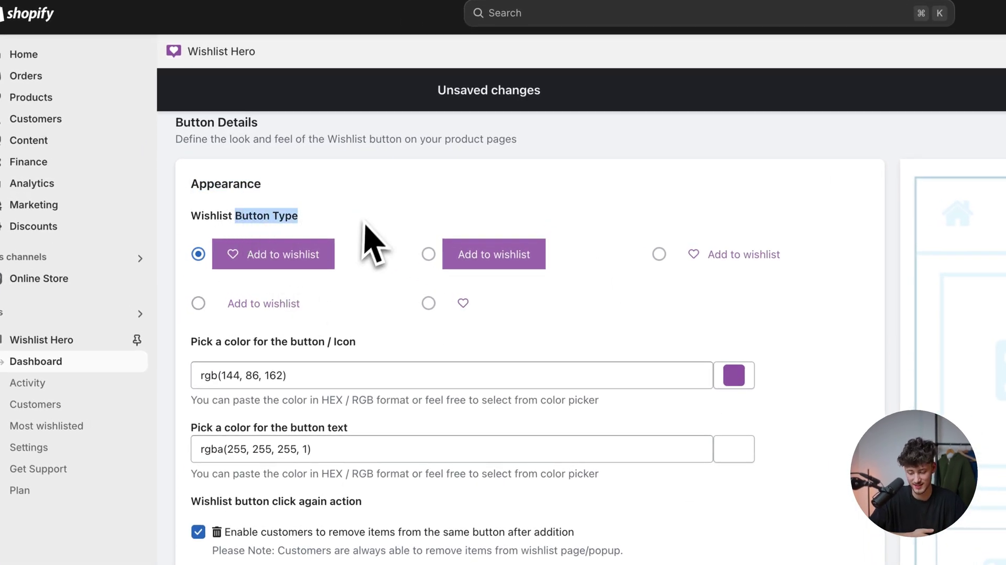
pyautogui.click(734, 375)
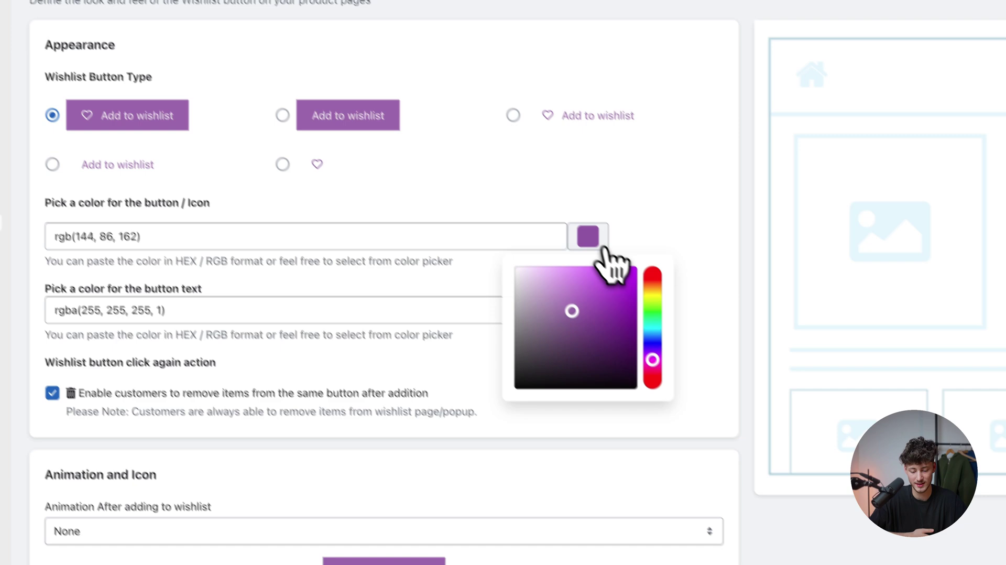
pyautogui.moveTo(744, 471); pyautogui.dragTo(631, 552)
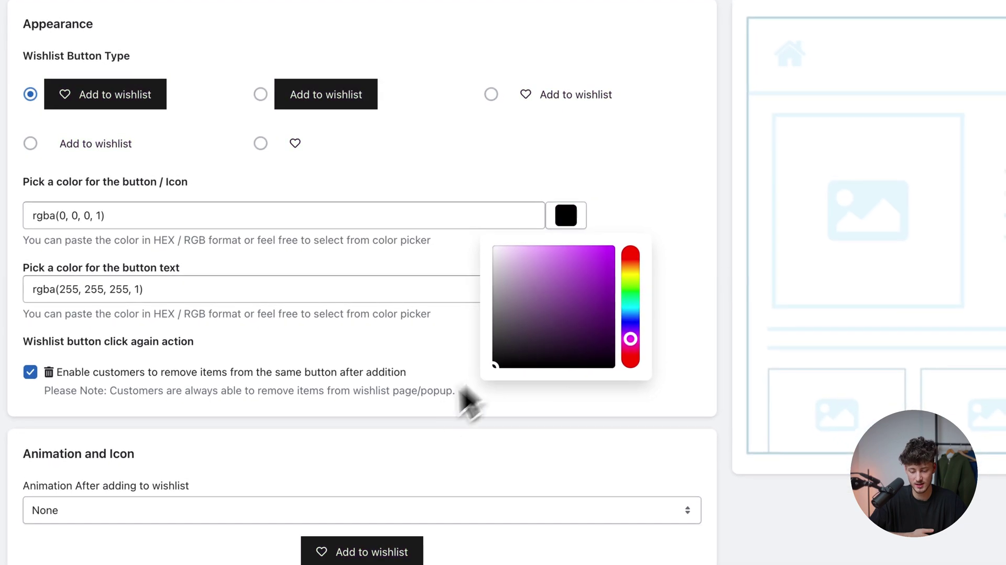
pyautogui.moveTo(524, 350)
pyautogui.mouseDown()
pyautogui.moveTo(513, 374)
pyautogui.moveTo(535, 352)
pyautogui.mouseUp()
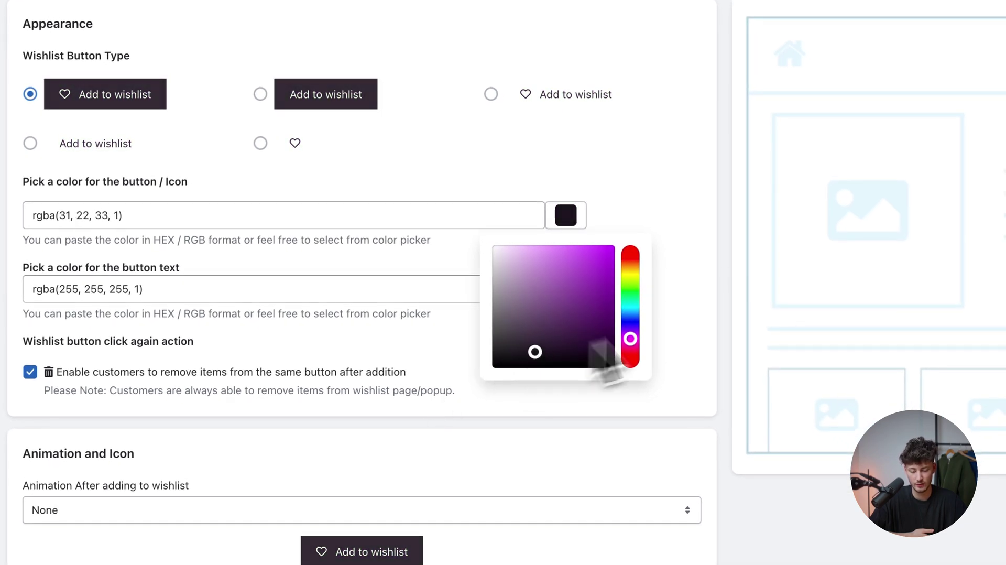
pyautogui.click(702, 309)
pyautogui.scroll(-4, 681, 310)
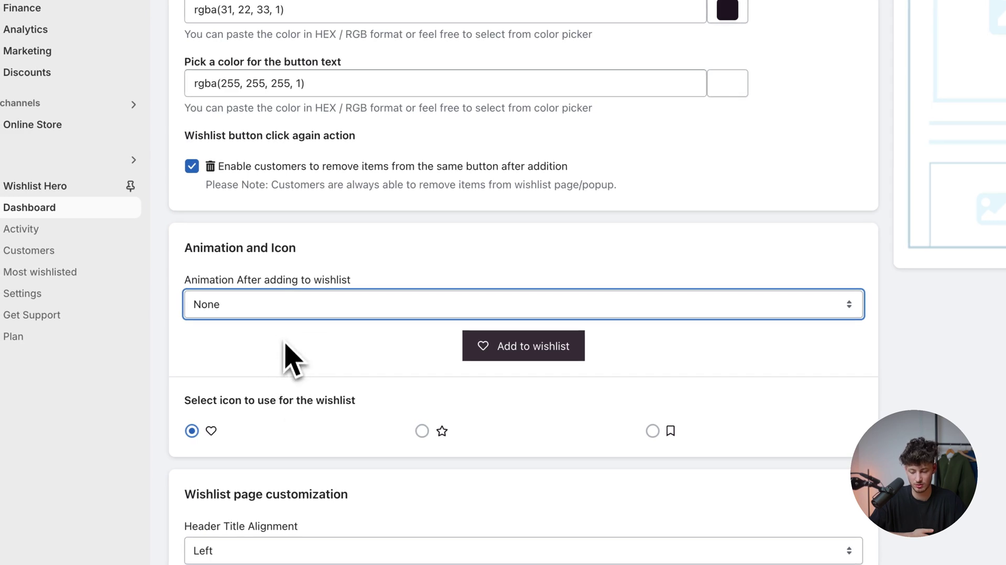
pyautogui.click(341, 322)
pyautogui.scroll(-3, 783, 275)
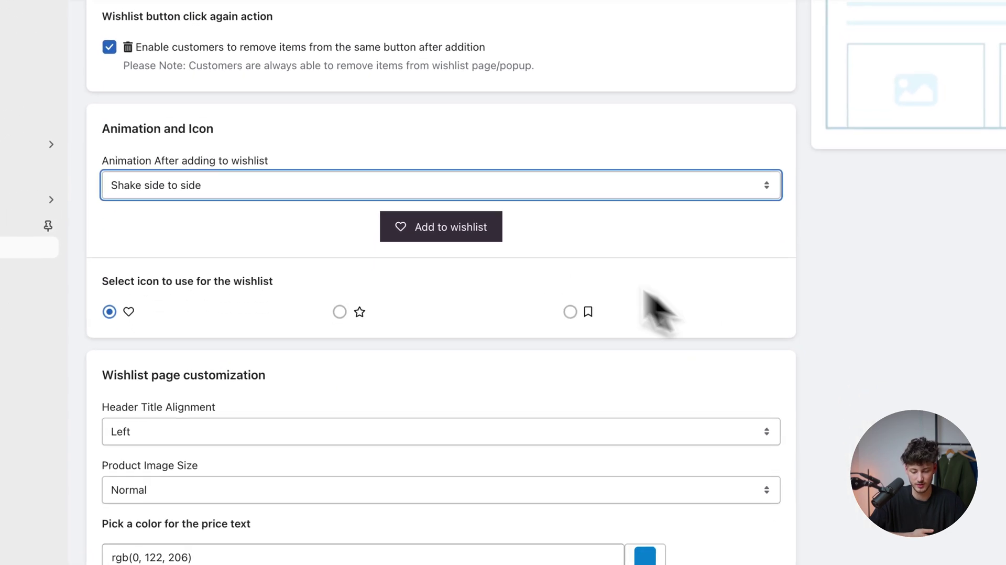
pyautogui.scroll(-2, 454, 382)
pyautogui.click(339, 253)
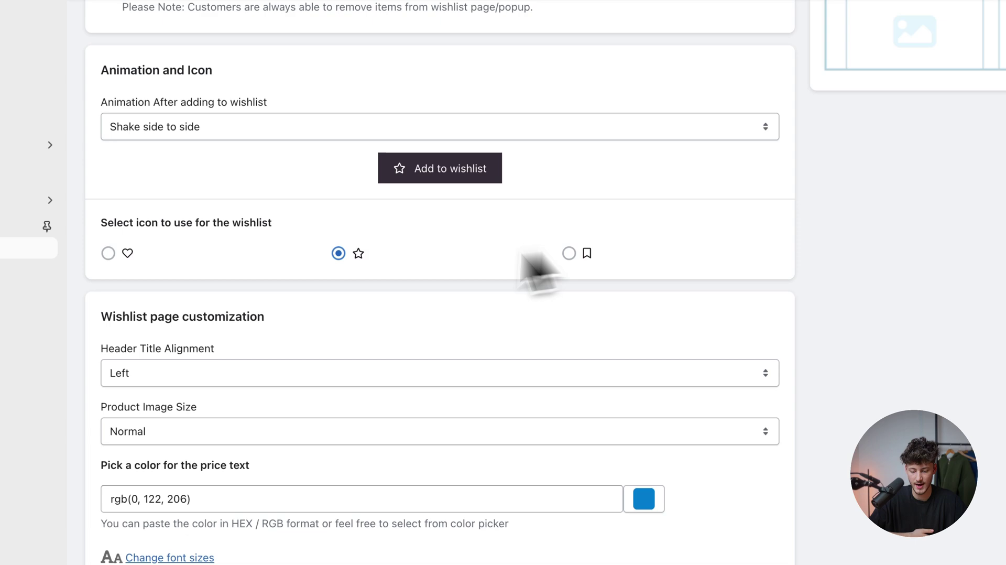
pyautogui.click(108, 253)
pyautogui.scroll(-2, 368, 408)
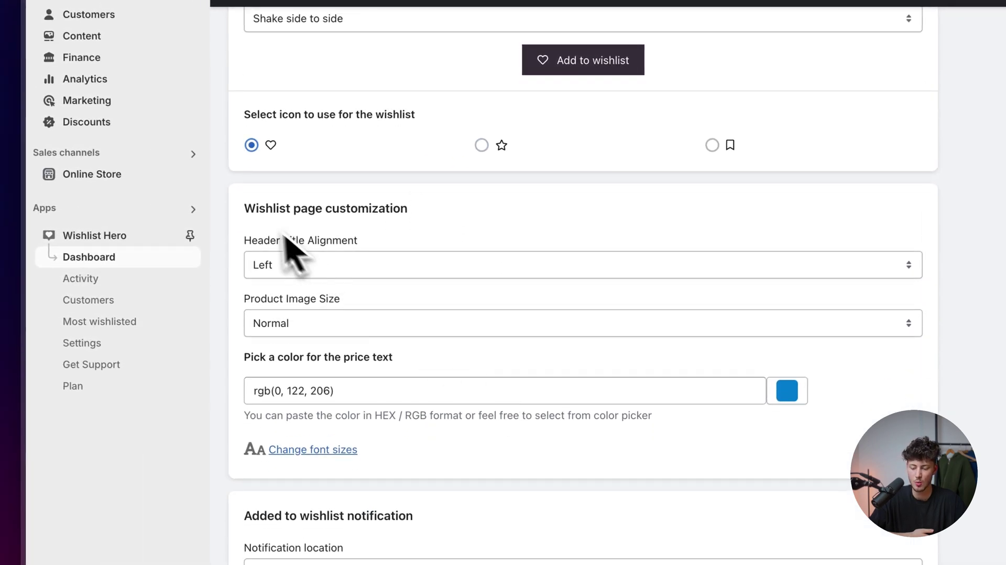
pyautogui.moveTo(243, 208); pyautogui.dragTo(404, 209)
pyautogui.click(404, 209)
pyautogui.scroll(-5, 449, 404)
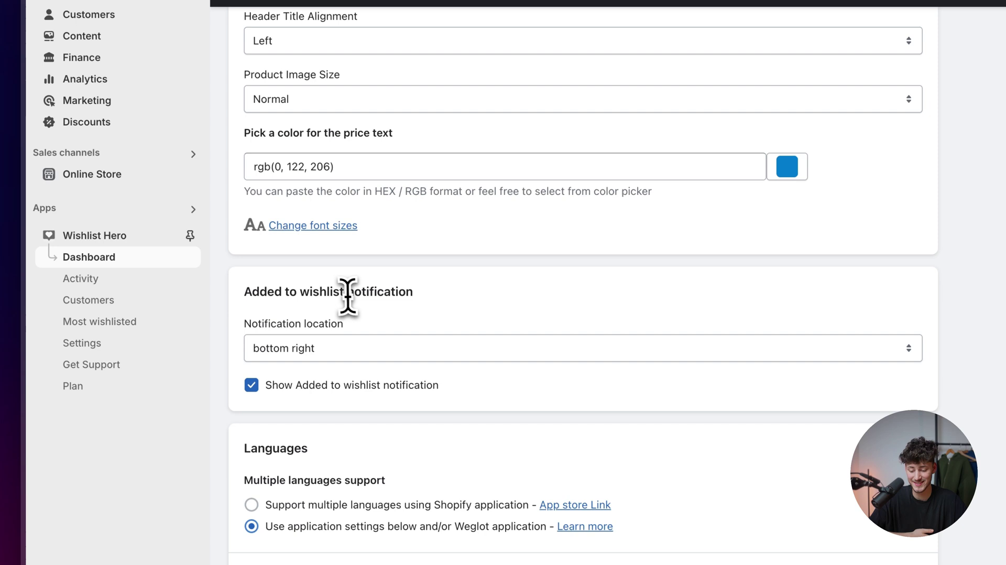
pyautogui.click(398, 350)
pyautogui.click(400, 352)
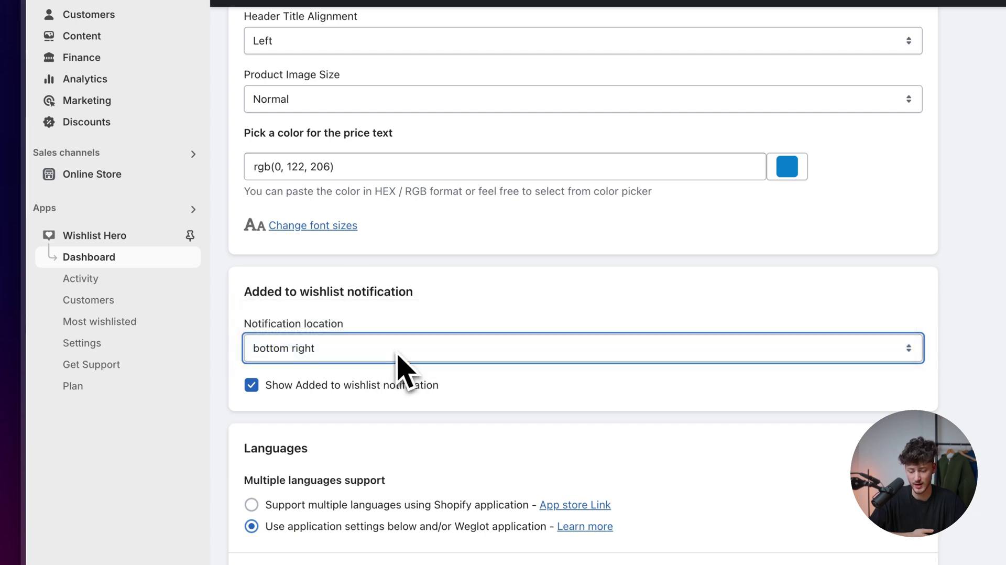
pyautogui.click(411, 352)
pyautogui.click(415, 350)
pyautogui.scroll(-3, 506, 335)
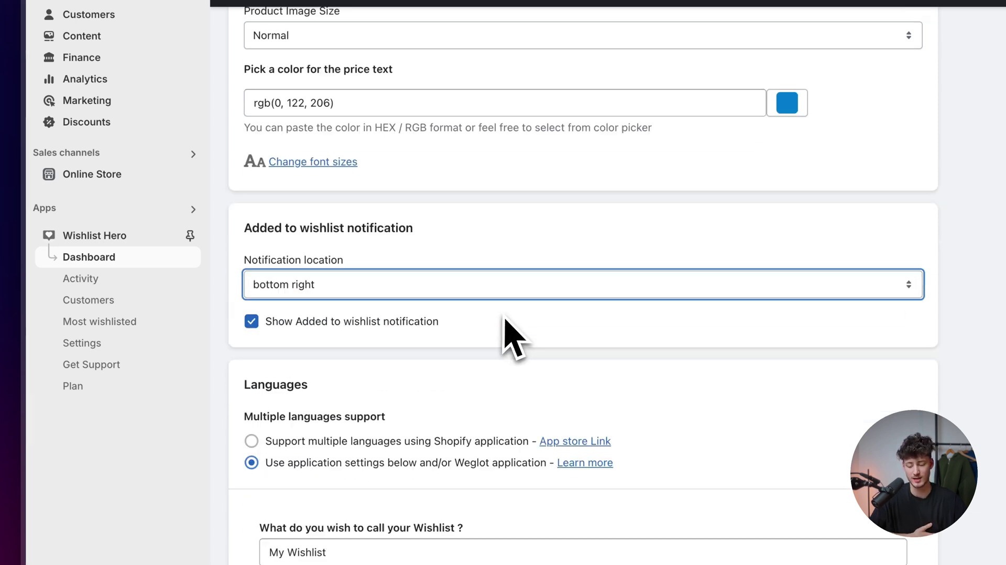
pyautogui.moveTo(267, 358); pyautogui.dragTo(348, 355)
pyautogui.click(366, 360)
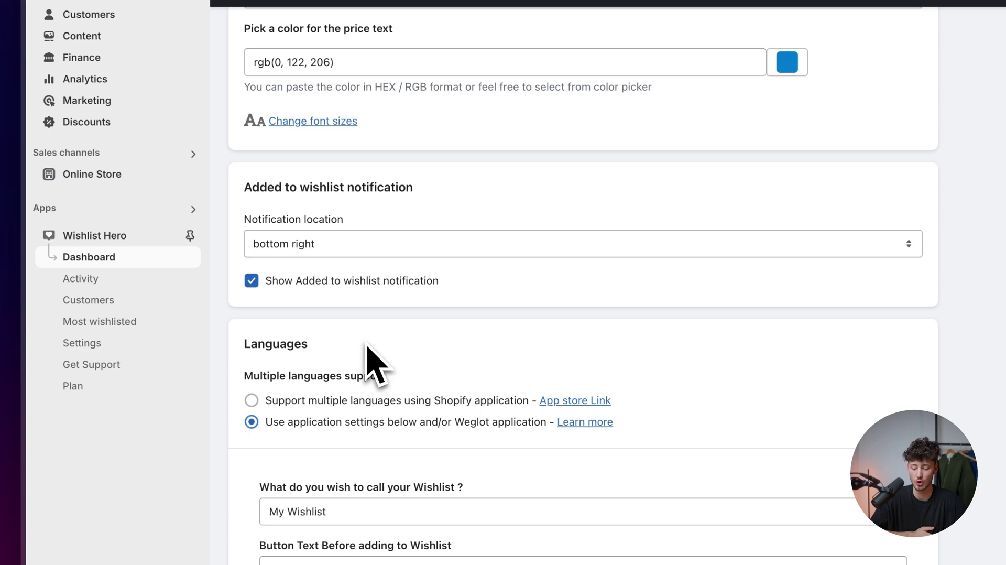
pyautogui.scroll(-3, 367, 348)
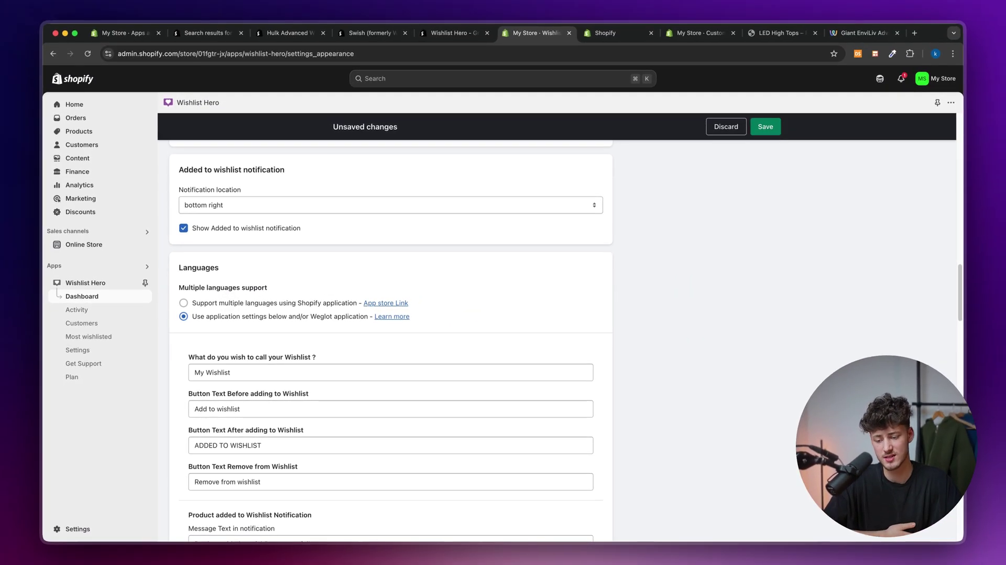
# Review the dark heart button and shake side to side animation settings, then save the appearance
pyautogui.scroll(-15, 510, 351)
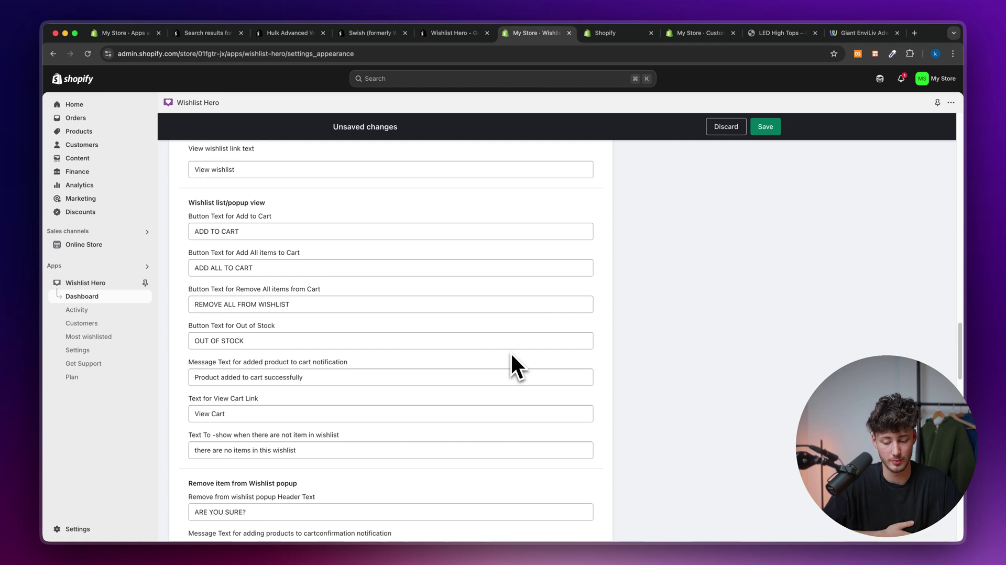
pyautogui.scroll(10, 512, 355)
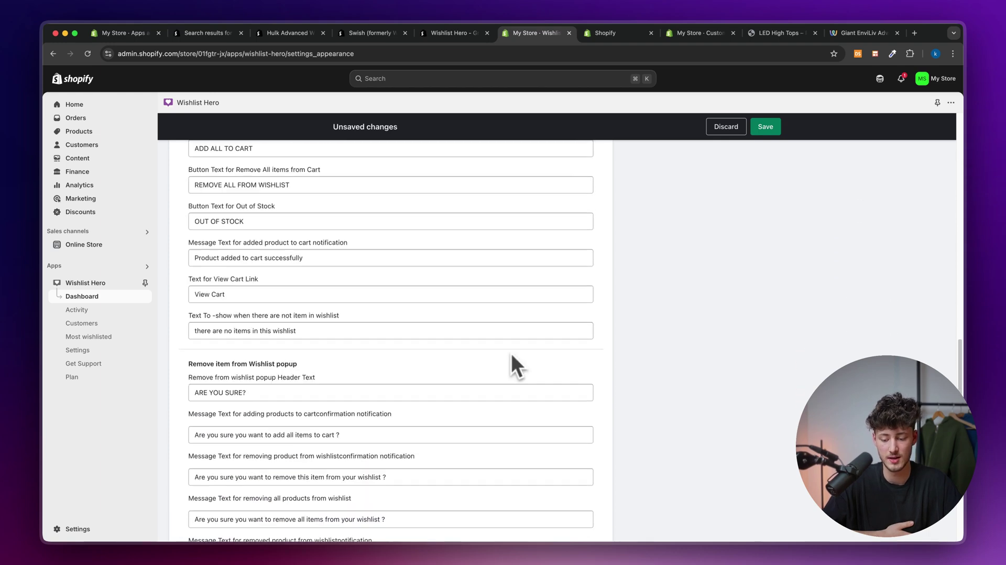
pyautogui.scroll(2, 344, 330)
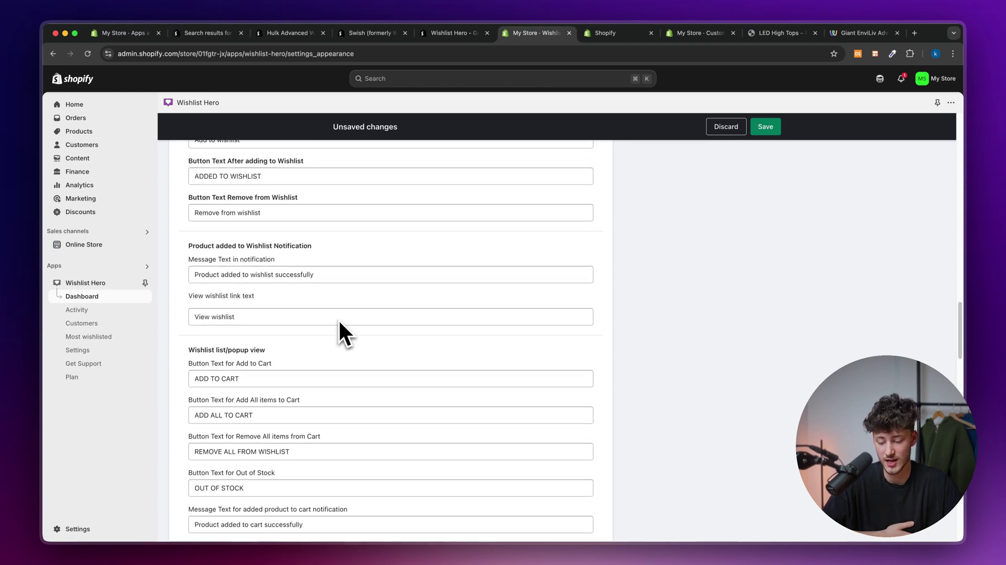
pyautogui.scroll(-20, 511, 304)
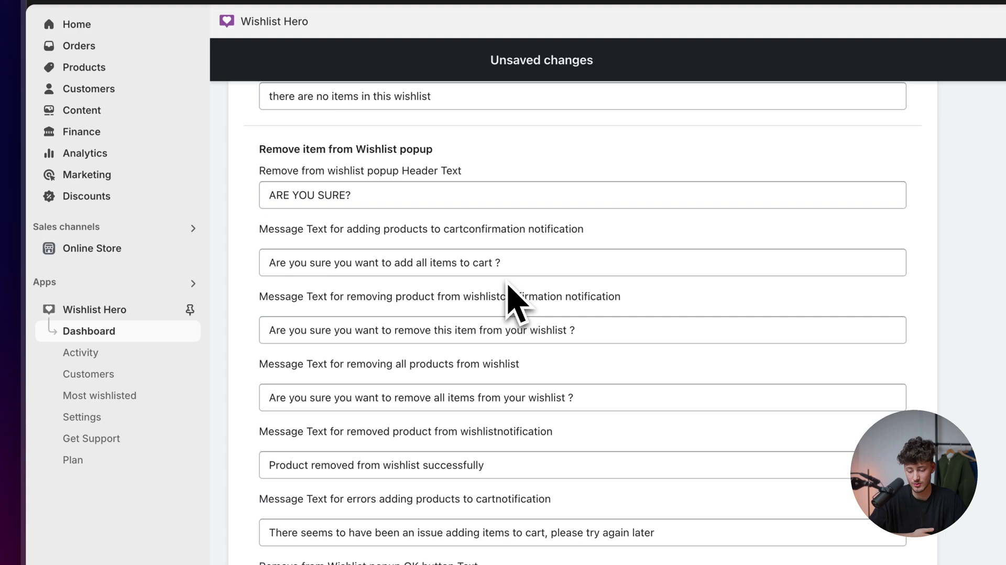
pyautogui.scroll(-3, 515, 300)
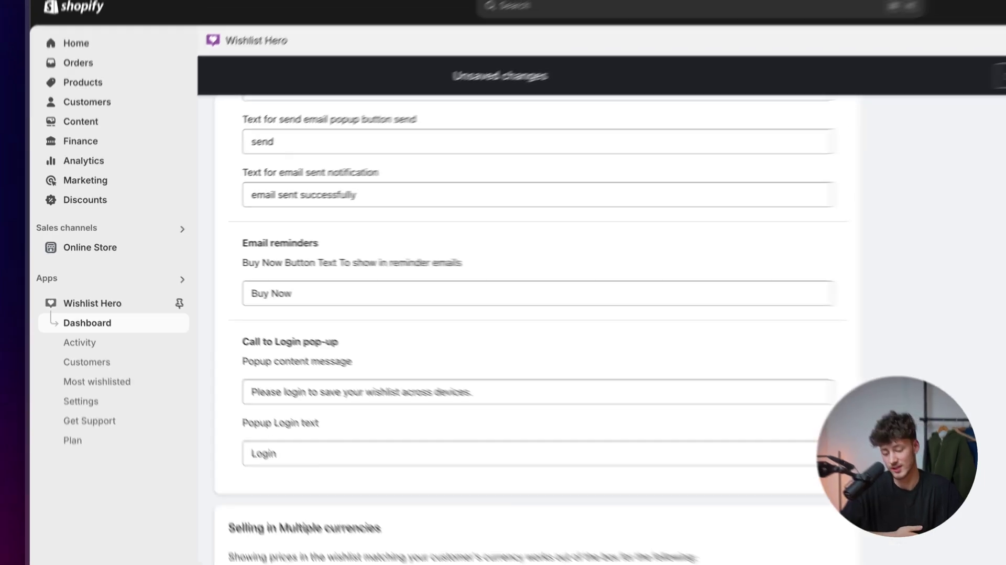
pyautogui.scroll(15, 515, 300)
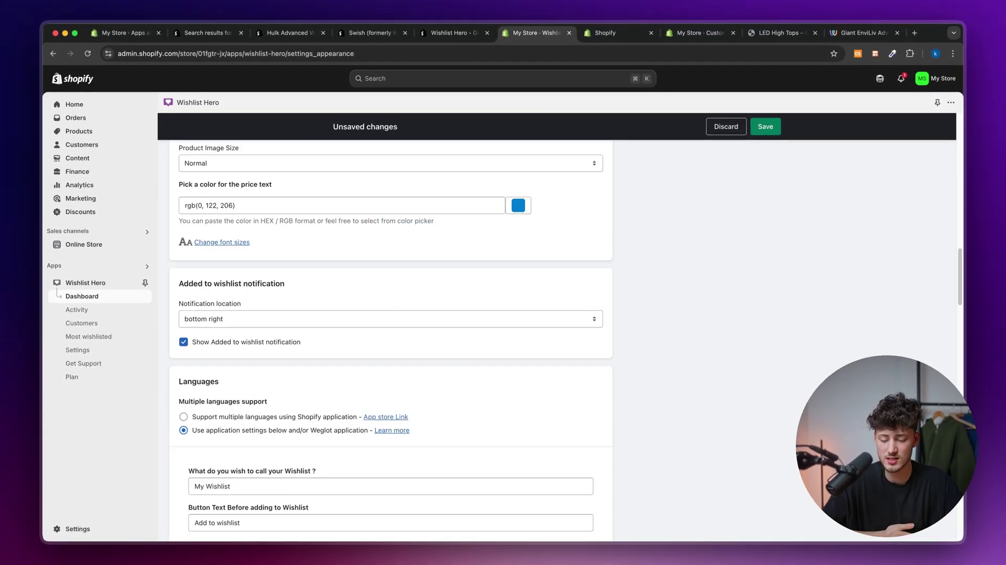
pyautogui.scroll(15, 361, 336)
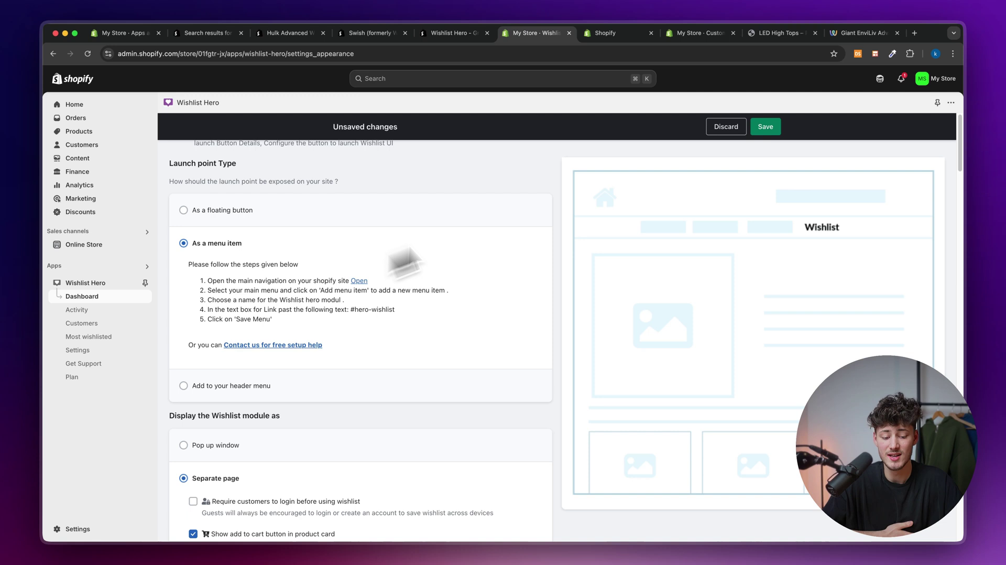
pyautogui.scroll(-8, 468, 308)
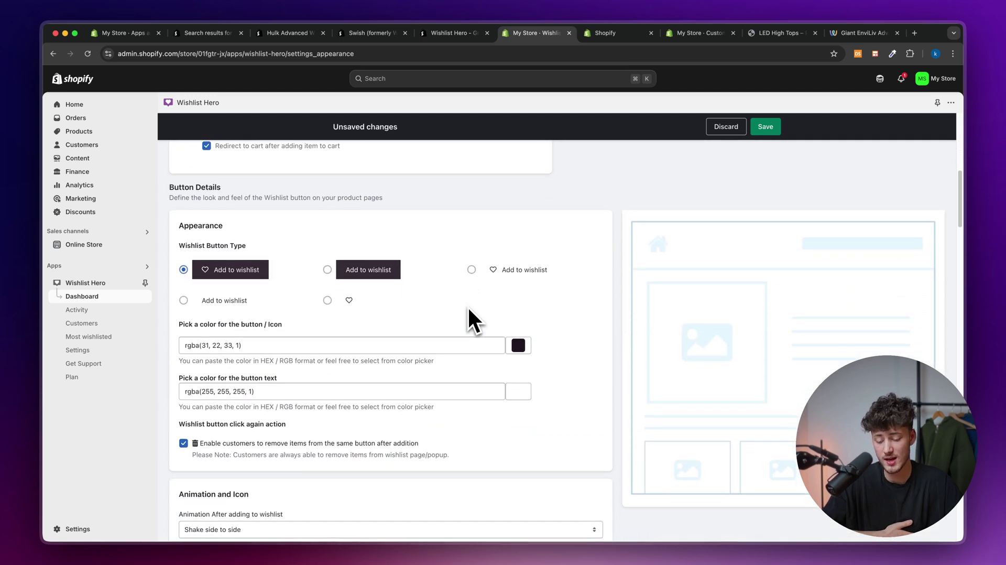
pyautogui.scroll(-3, 467, 306)
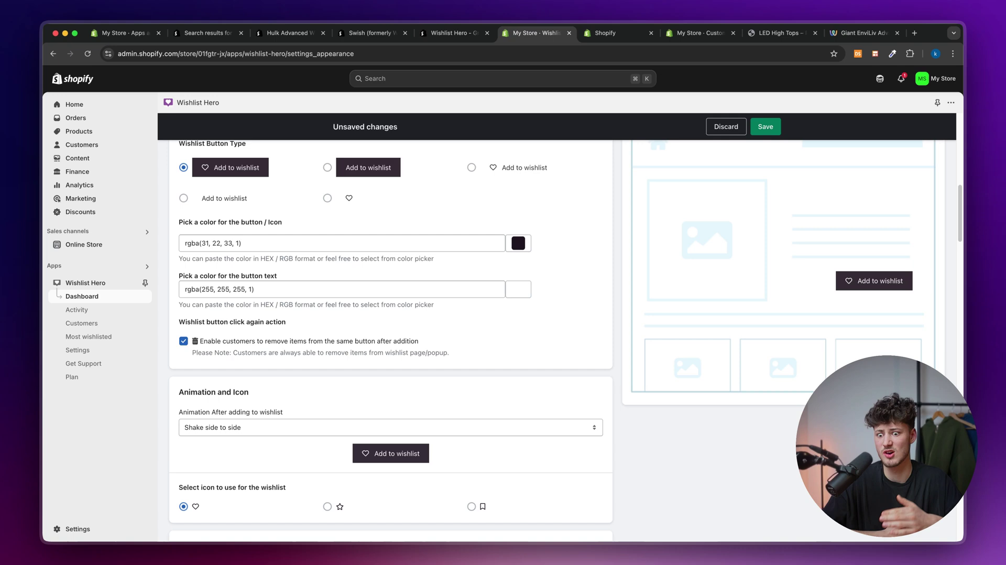
pyautogui.click(765, 127)
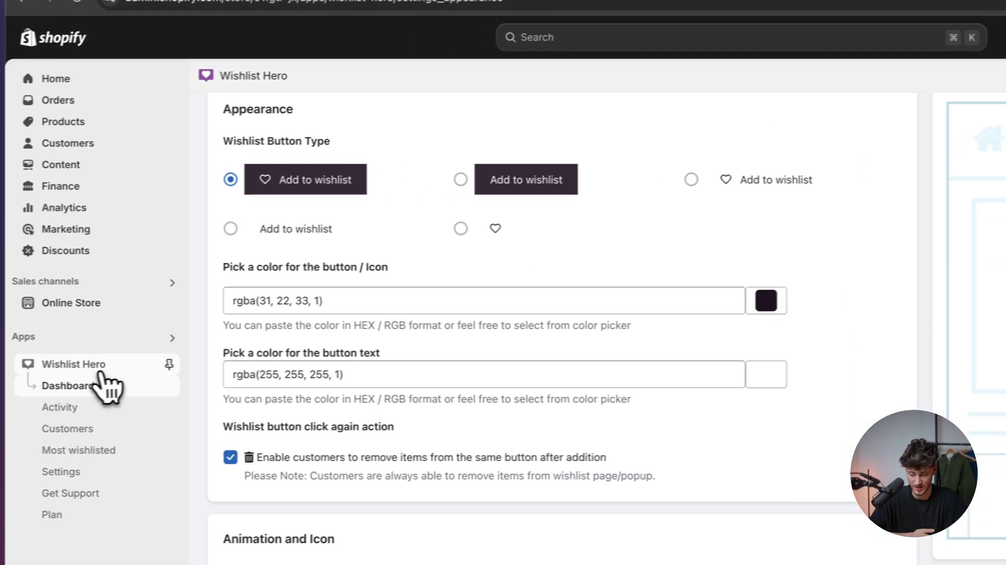
# View the Wishlist Hero dashboard reporting 0/500 wishlist additions this month
pyautogui.click(99, 385)
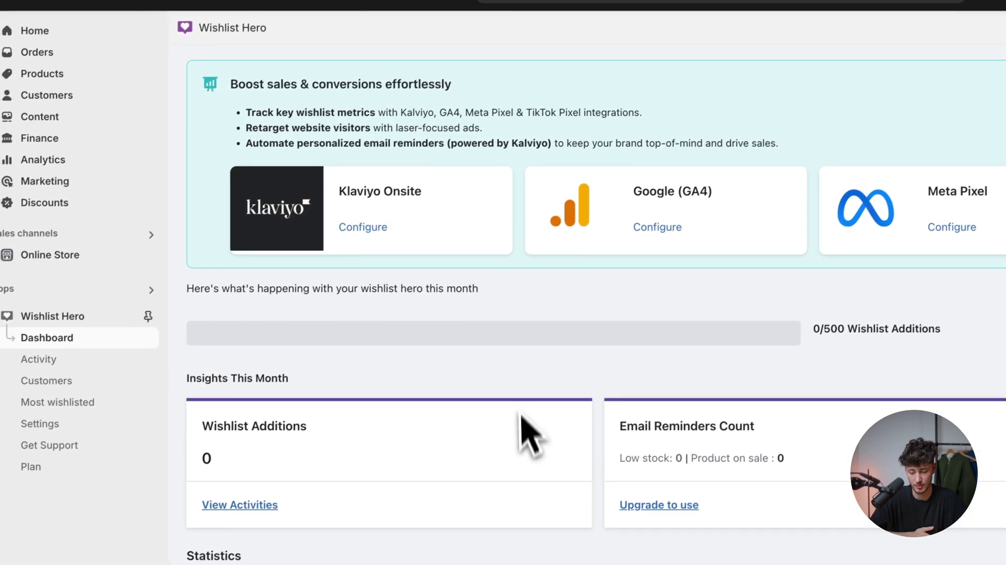
pyautogui.scroll(-1, 524, 435)
pyautogui.scroll(1, 523, 465)
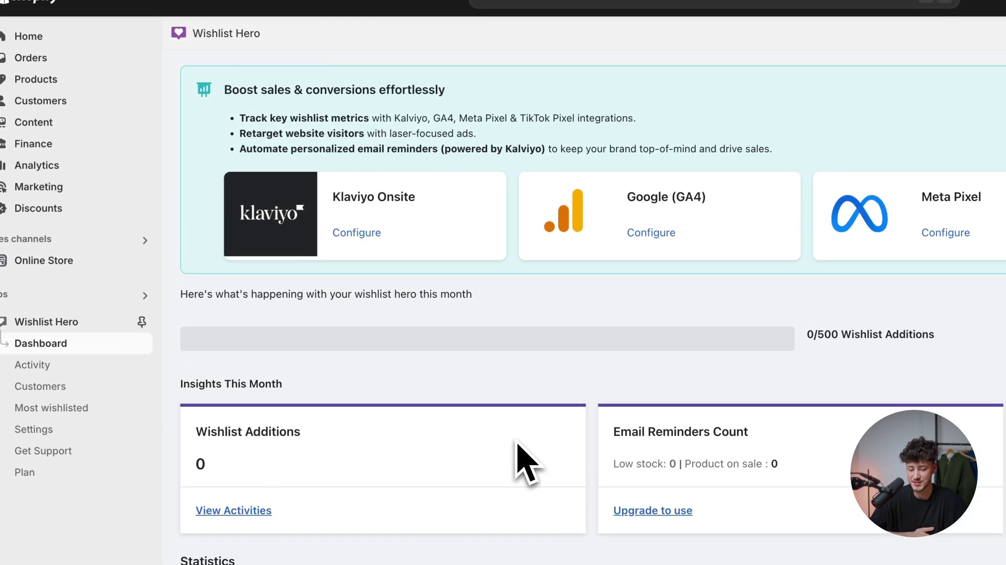
pyautogui.moveTo(239, 118); pyautogui.dragTo(416, 116)
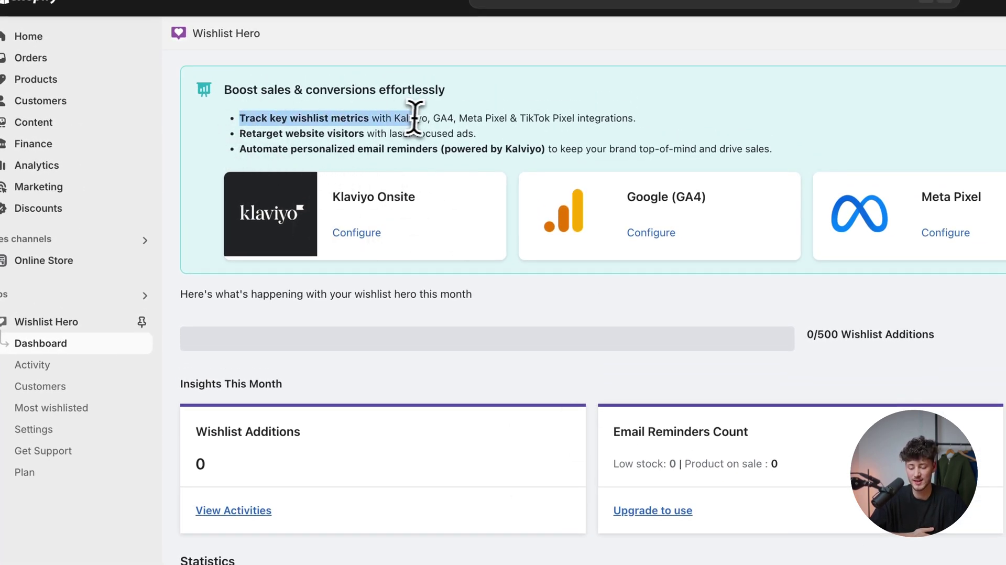
pyautogui.click(415, 115)
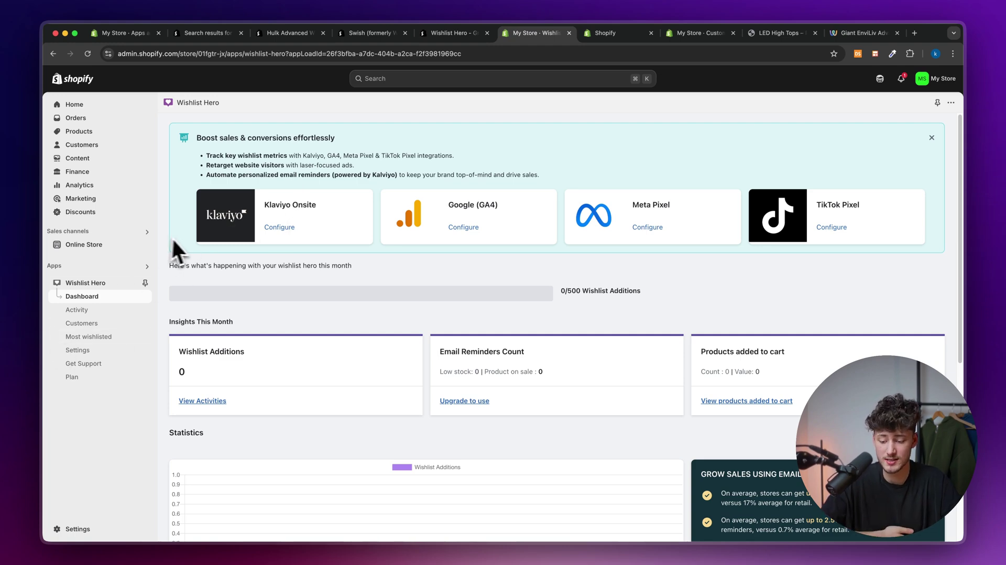
# Open the live storefront from the Online Store themes page
pyautogui.click(137, 246)
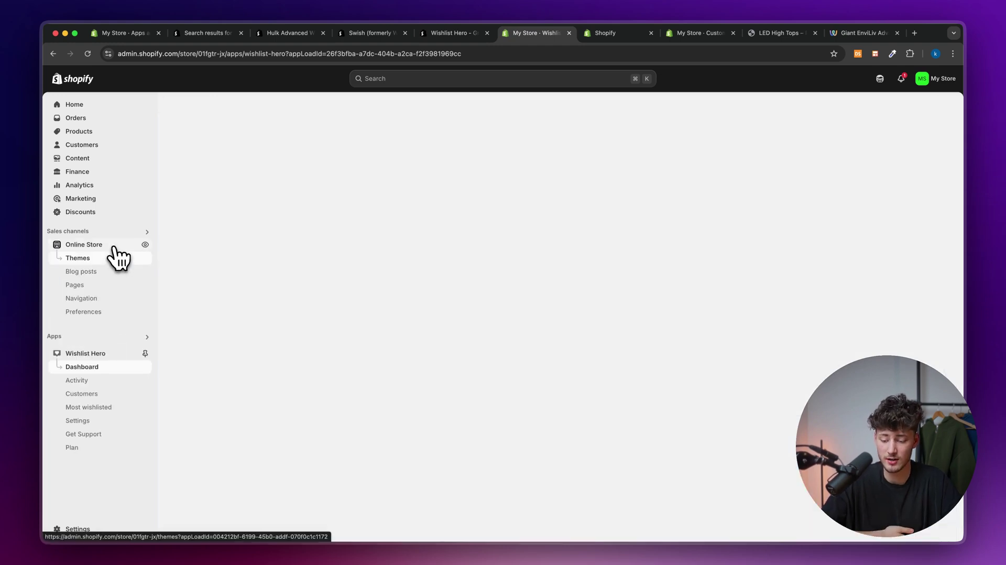
pyautogui.click(145, 245)
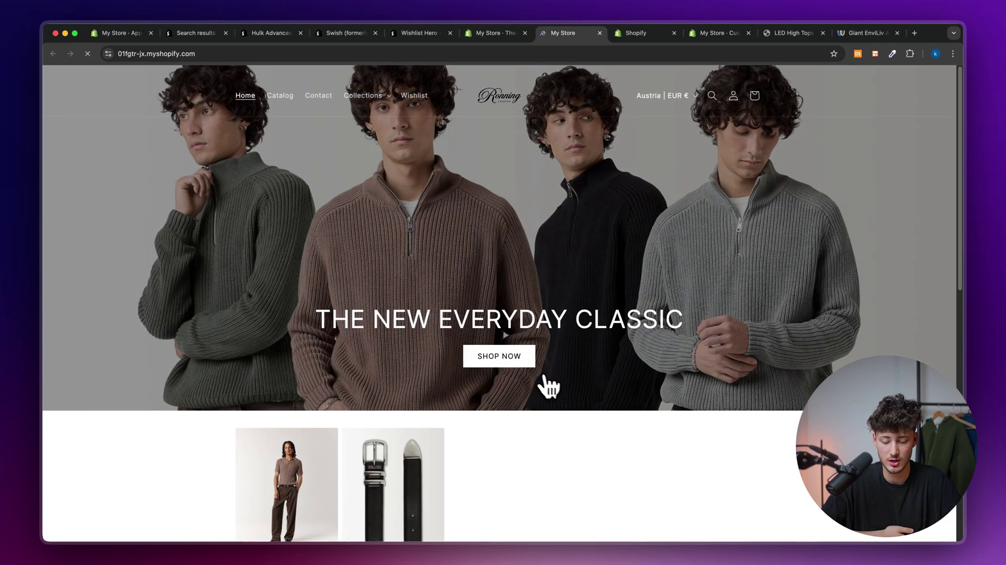
pyautogui.scroll(-5, 540, 367)
pyautogui.scroll(-5, 531, 357)
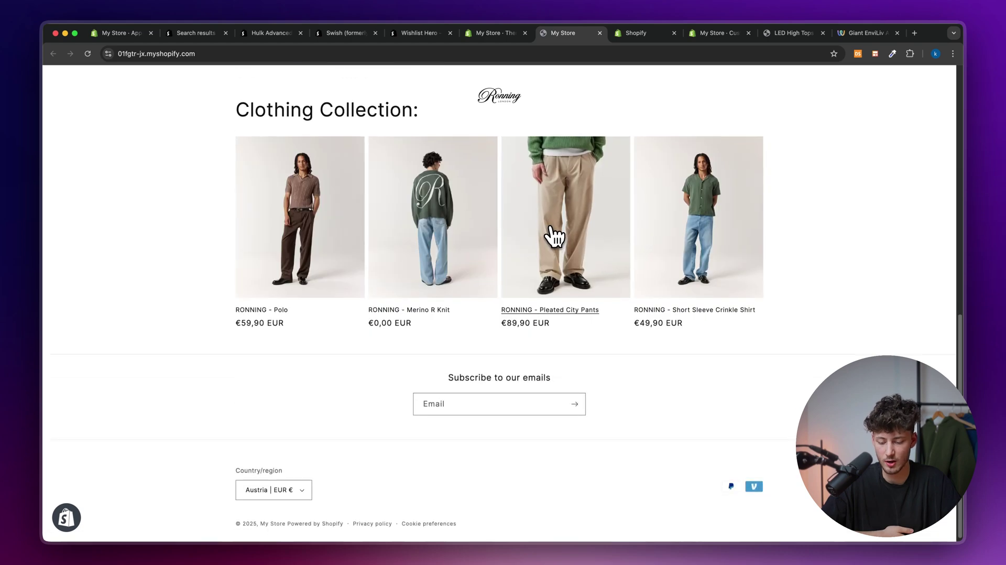
# Add the RONNING Pleated City Pants to the wishlist, making it Wishlist(1)
pyautogui.click(555, 239)
pyautogui.scroll(-1, 579, 420)
pyautogui.scroll(2, 580, 420)
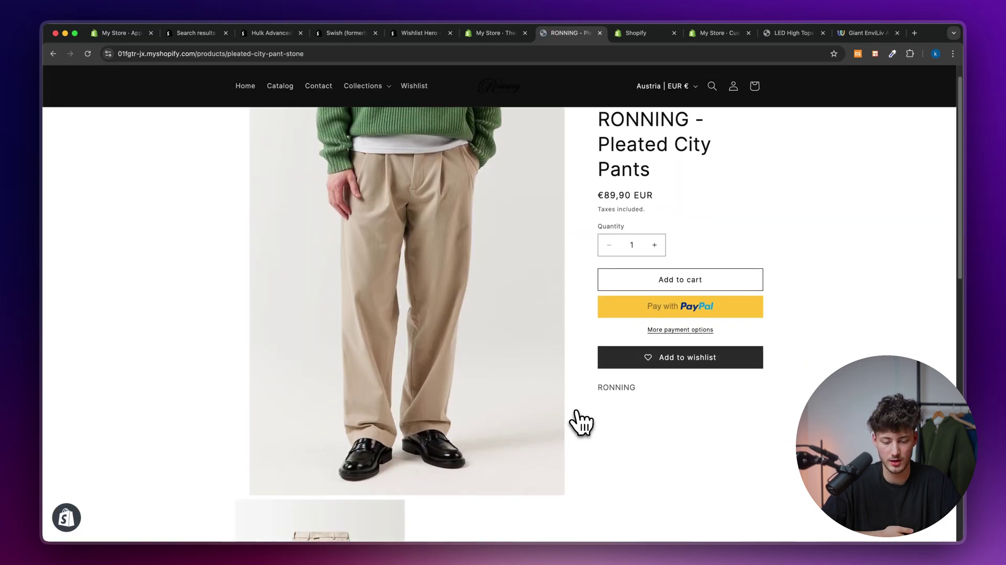
pyautogui.click(677, 379)
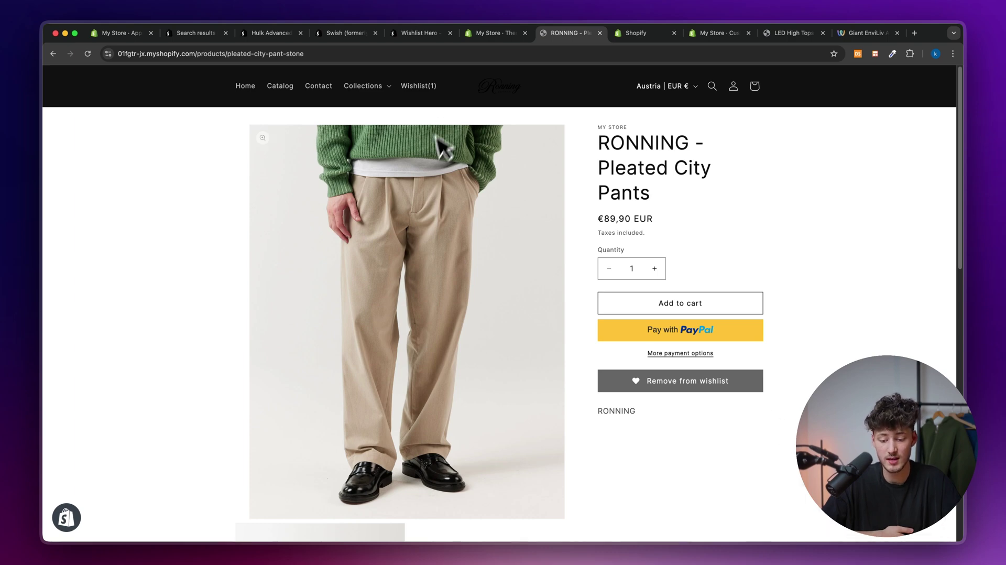
# View the saved Pleated City Pants from the wishlist, then return to the store homepage
pyautogui.click(422, 87)
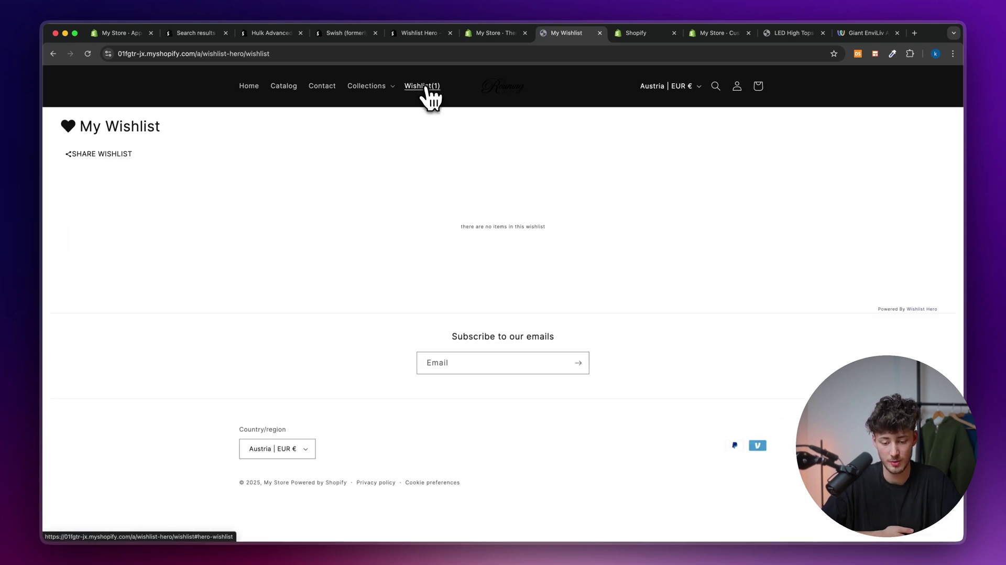
pyautogui.click(150, 291)
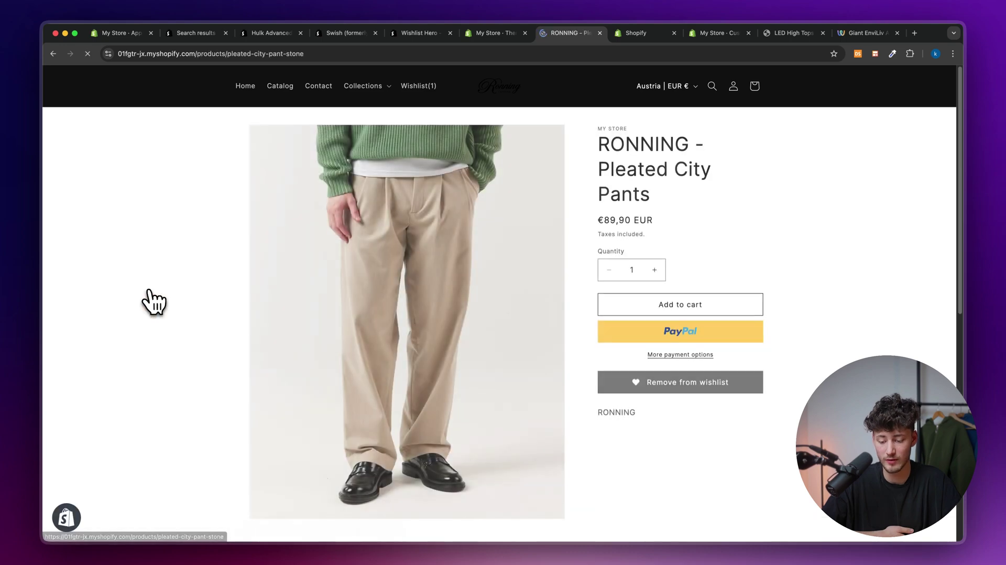
pyautogui.scroll(-6, 569, 276)
pyautogui.scroll(6, 569, 277)
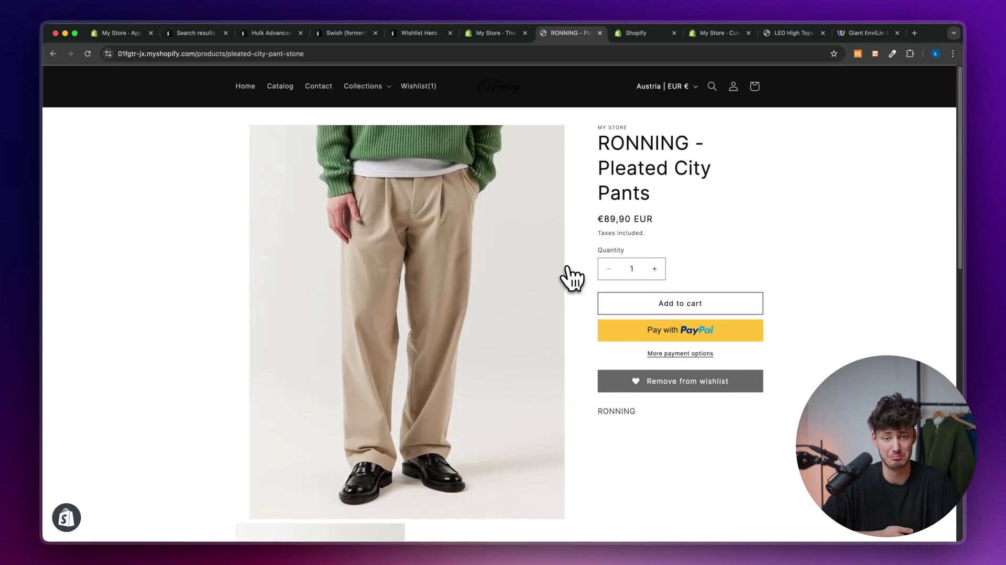
pyautogui.press('super+bracketleft')
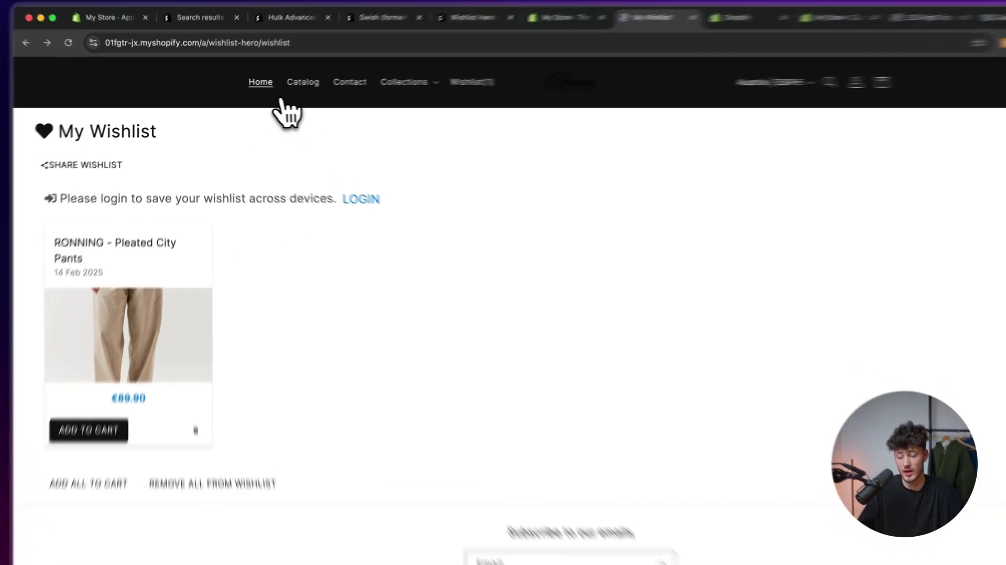
pyautogui.click(245, 86)
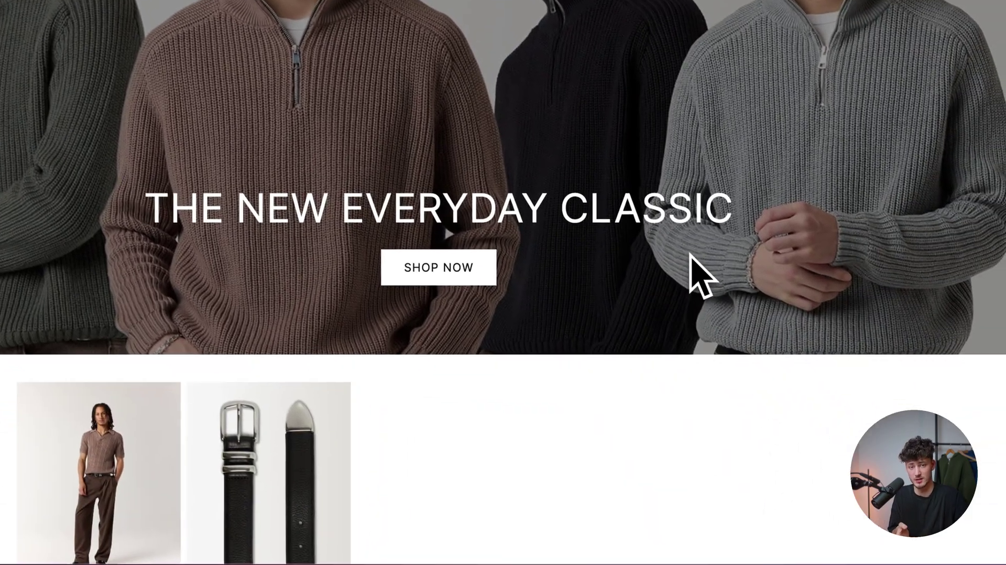